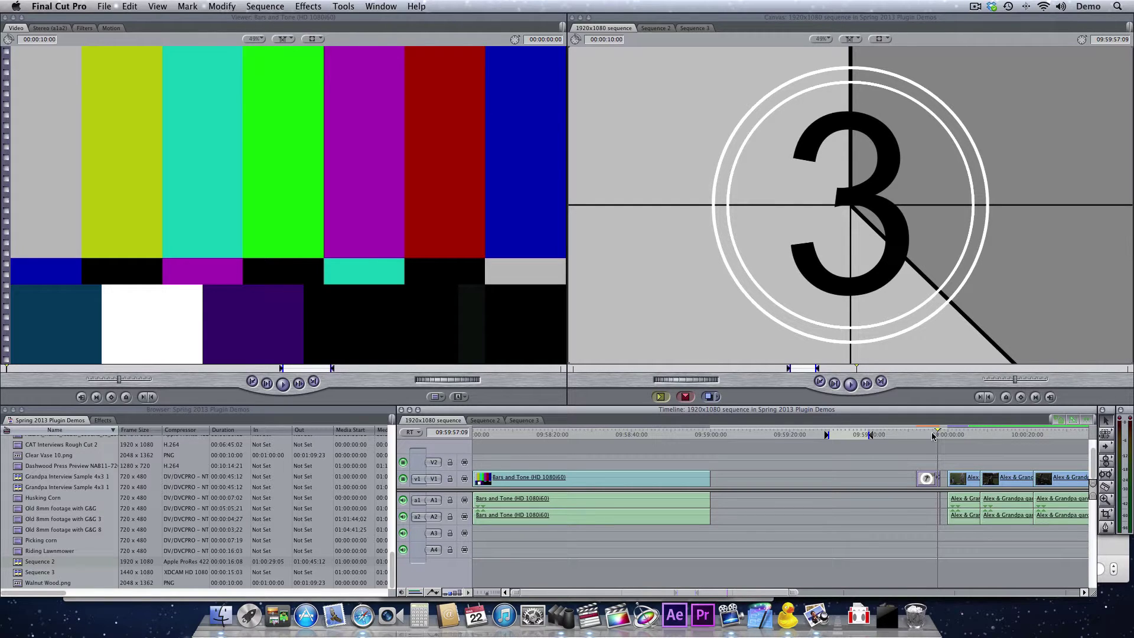
Play the countdown, then park the playhead at about 09:59:34:18 in the empty V1 gap
key(space)
key(space)
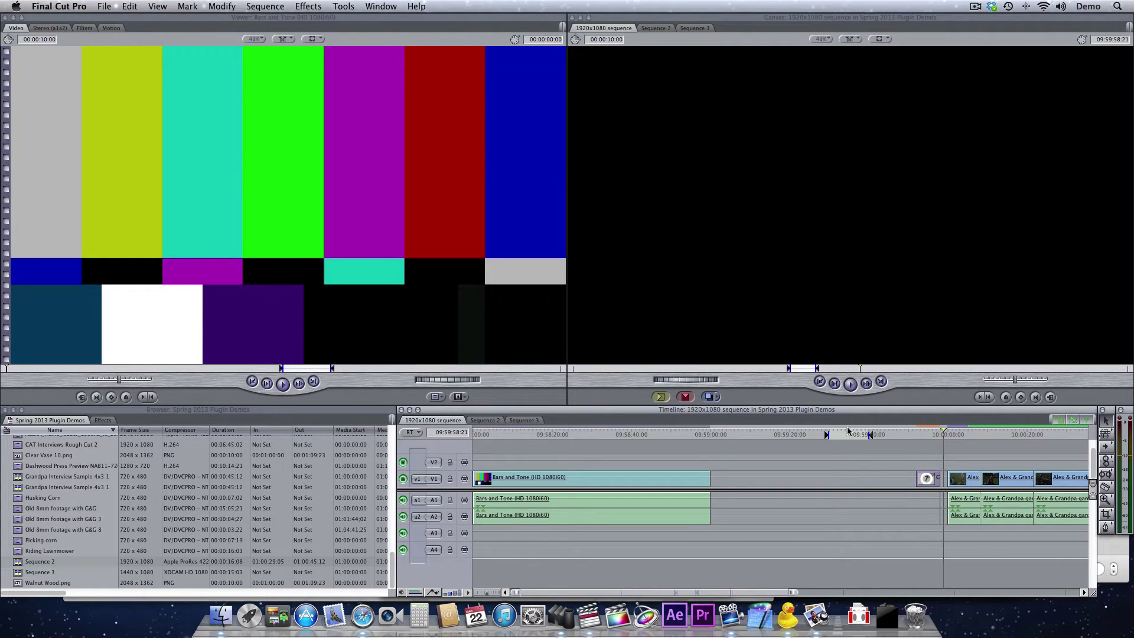
click(848, 431)
Overwrite a Dashwood Editor Essentials Quick Slate onto V1 and open it from the Timeline
click(459, 397)
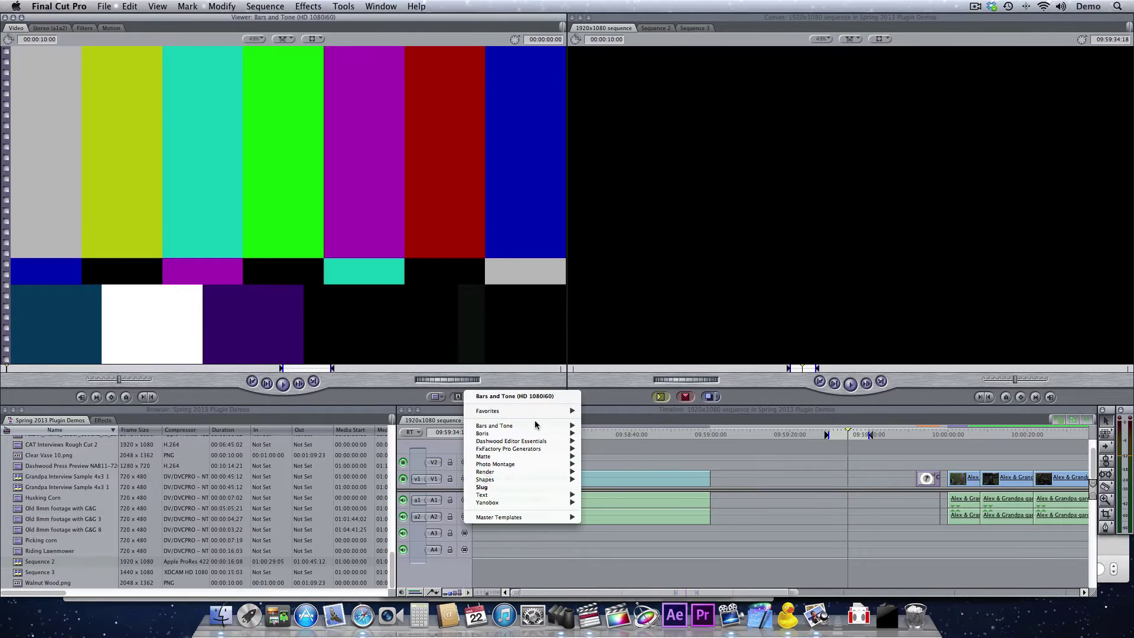
mouse_move(539, 445)
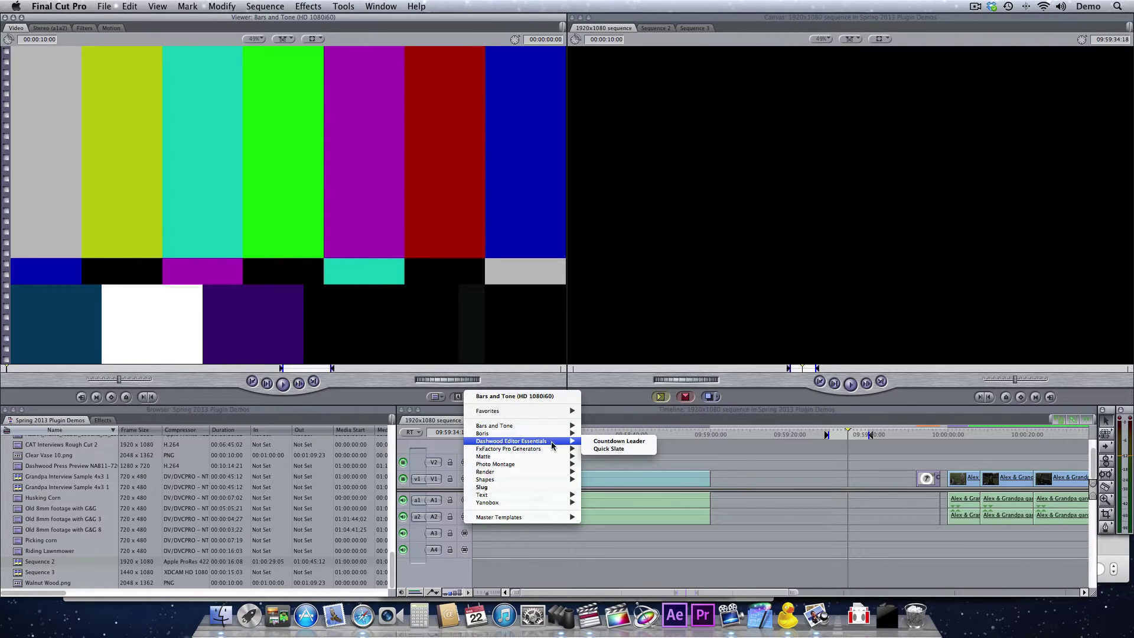
click(635, 450)
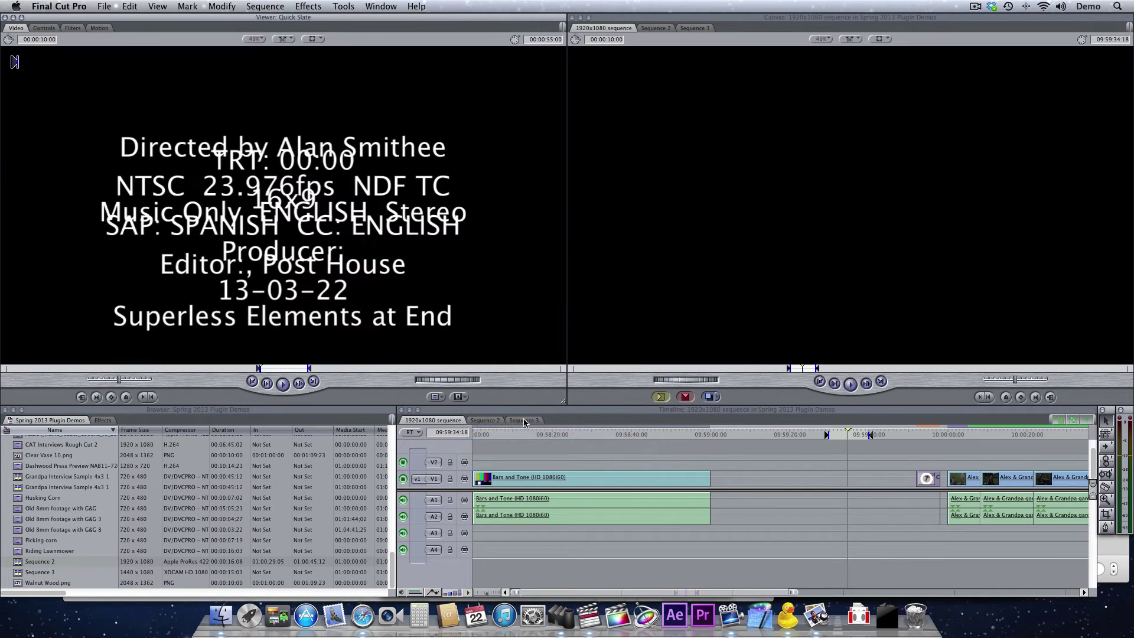
click(711, 399)
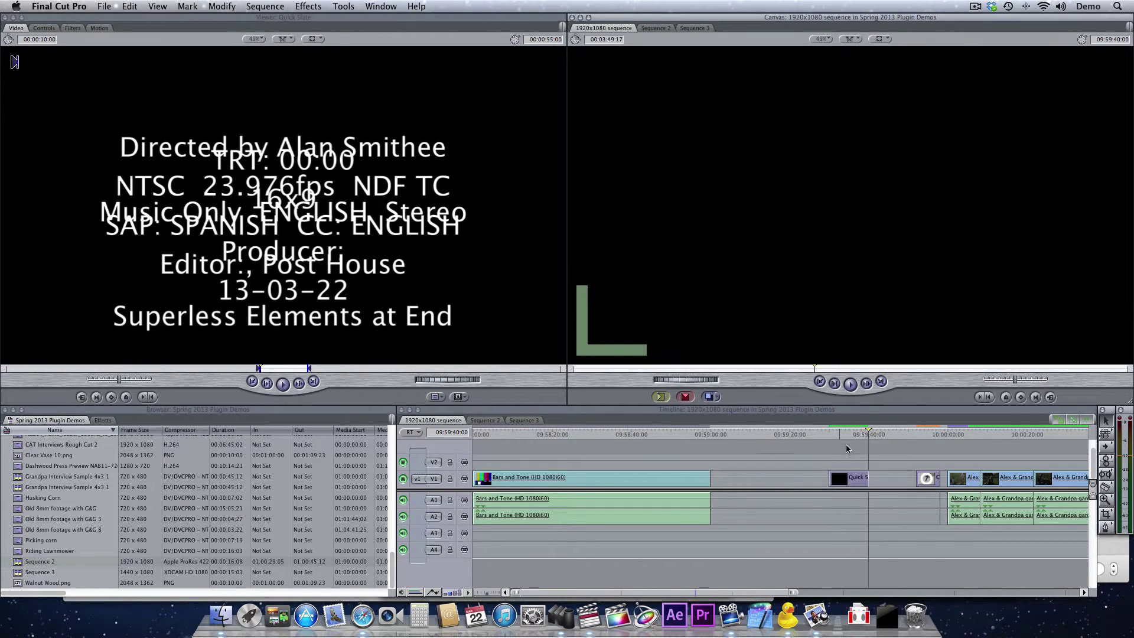
click(851, 483)
double_click(851, 483)
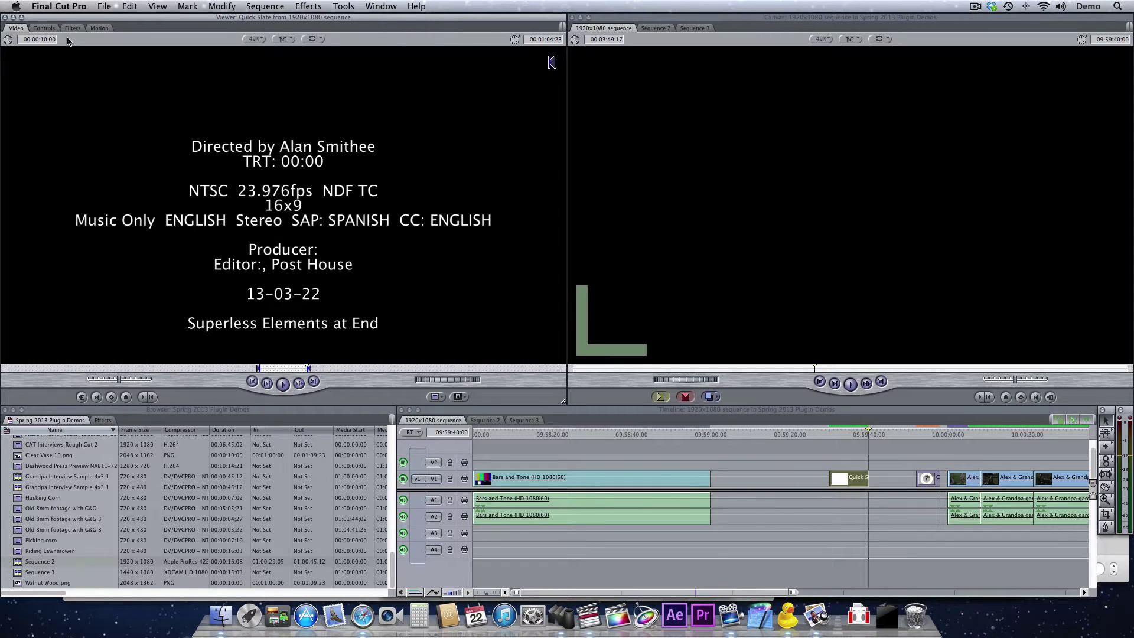
Preview the slate in the Controls tab and change its Program Type to Episodic Series
click(45, 28)
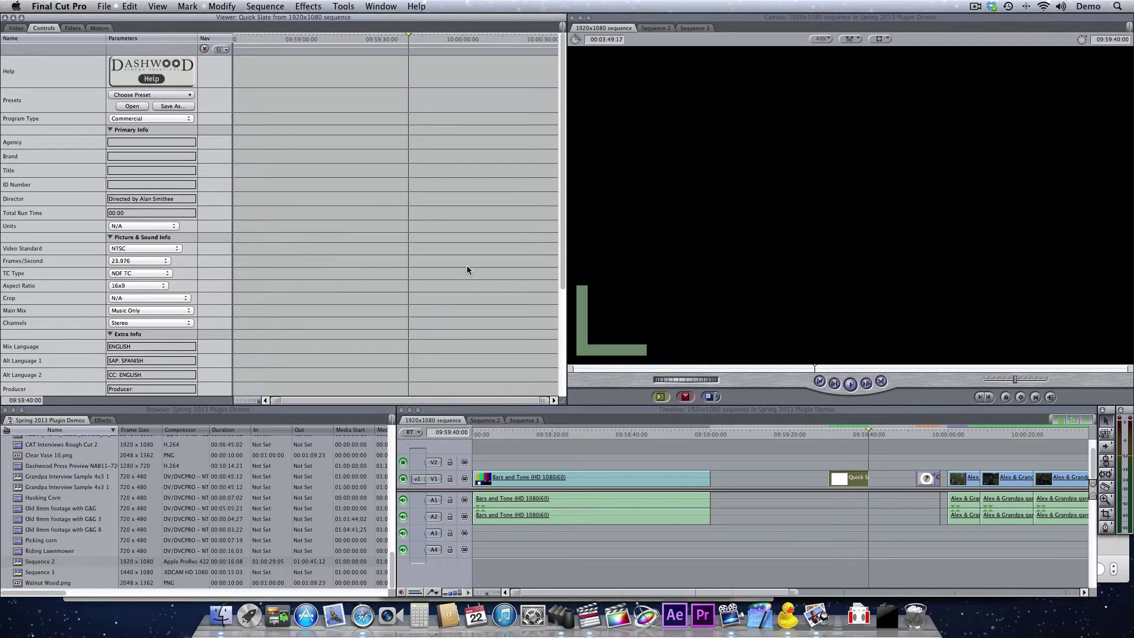
click(854, 434)
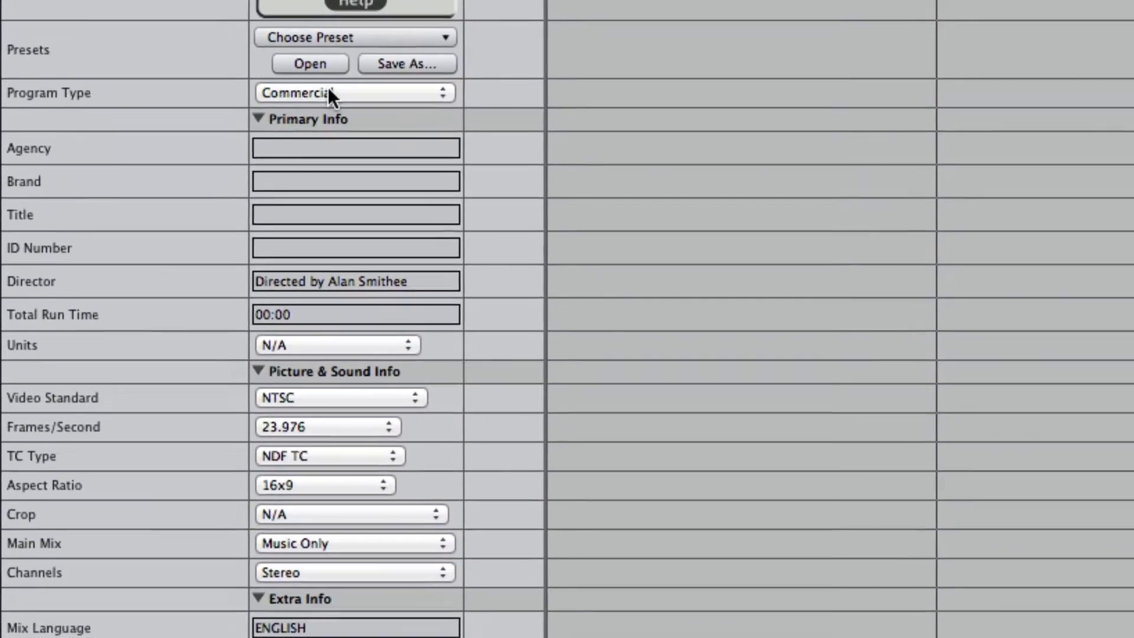
click(330, 92)
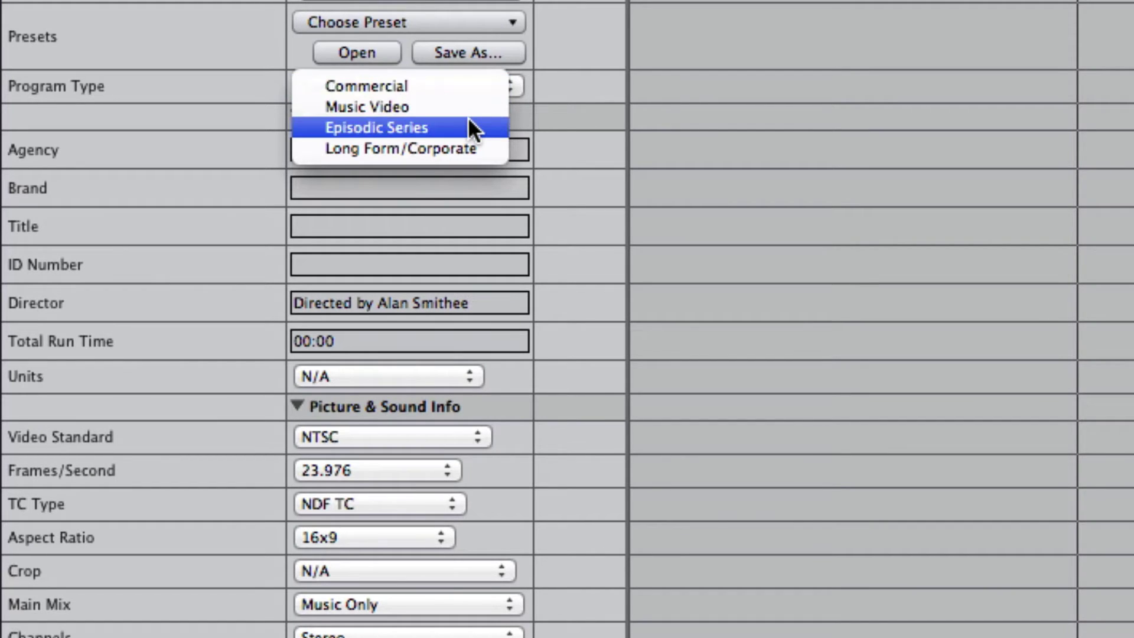
click(470, 146)
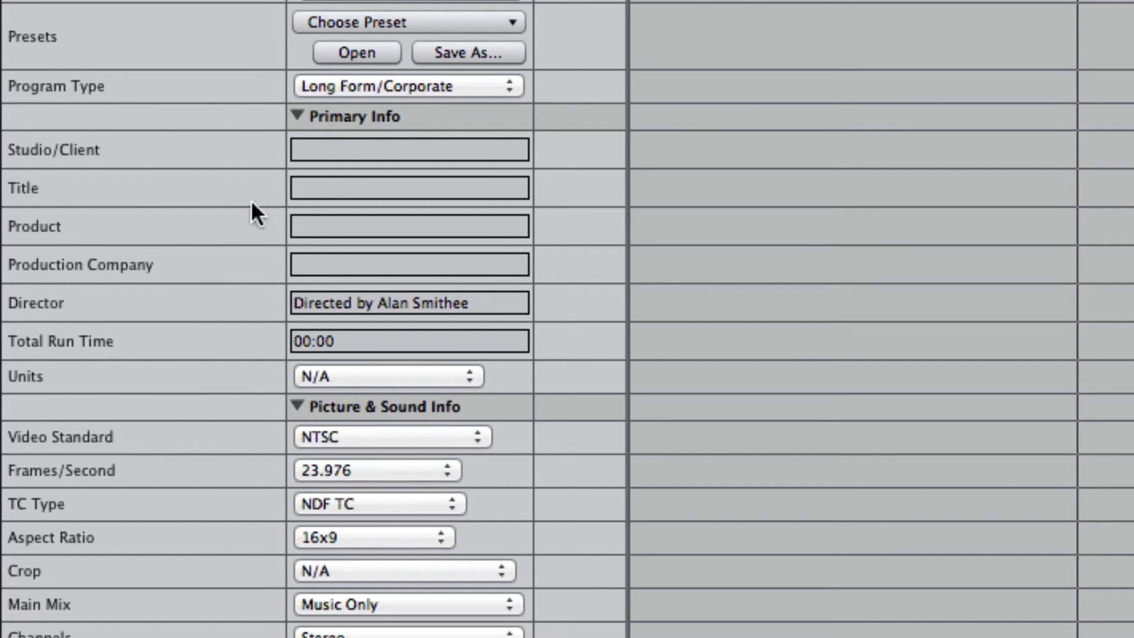
click(417, 87)
click(383, 66)
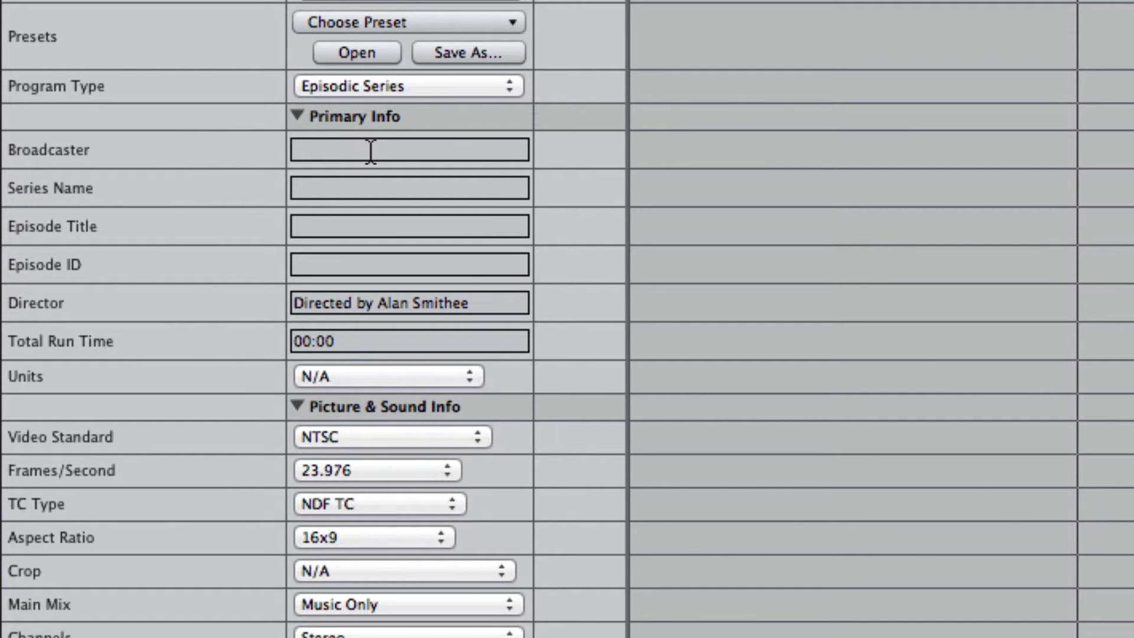
click(399, 86)
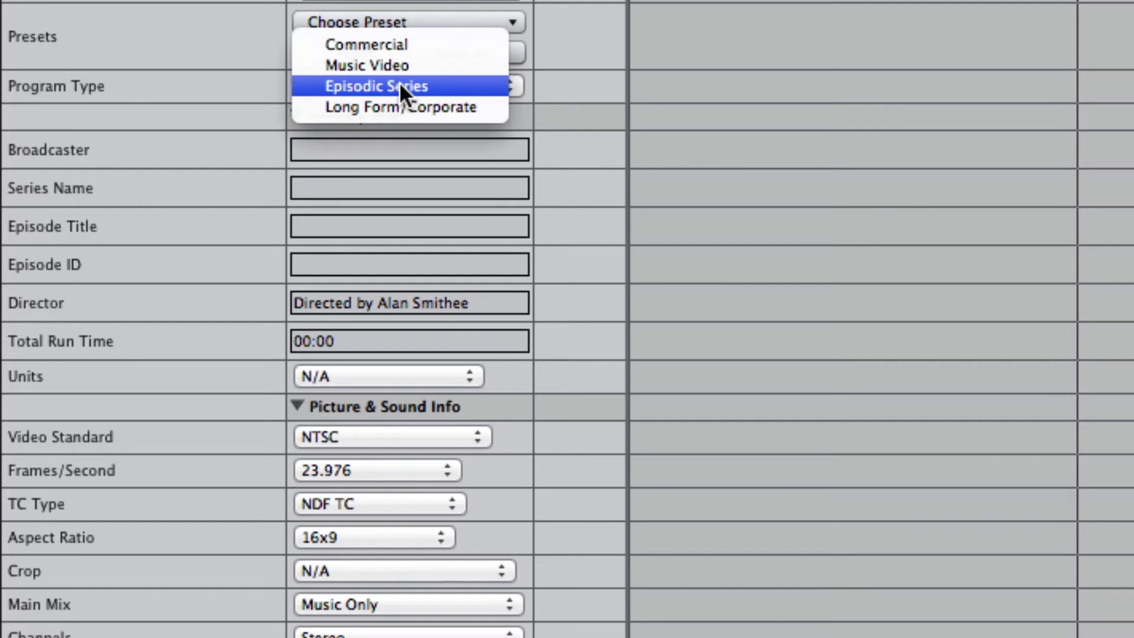
Try Seconds and Minute(s) run-time units and start entering 23 as the Total Run Time
click(223, 139)
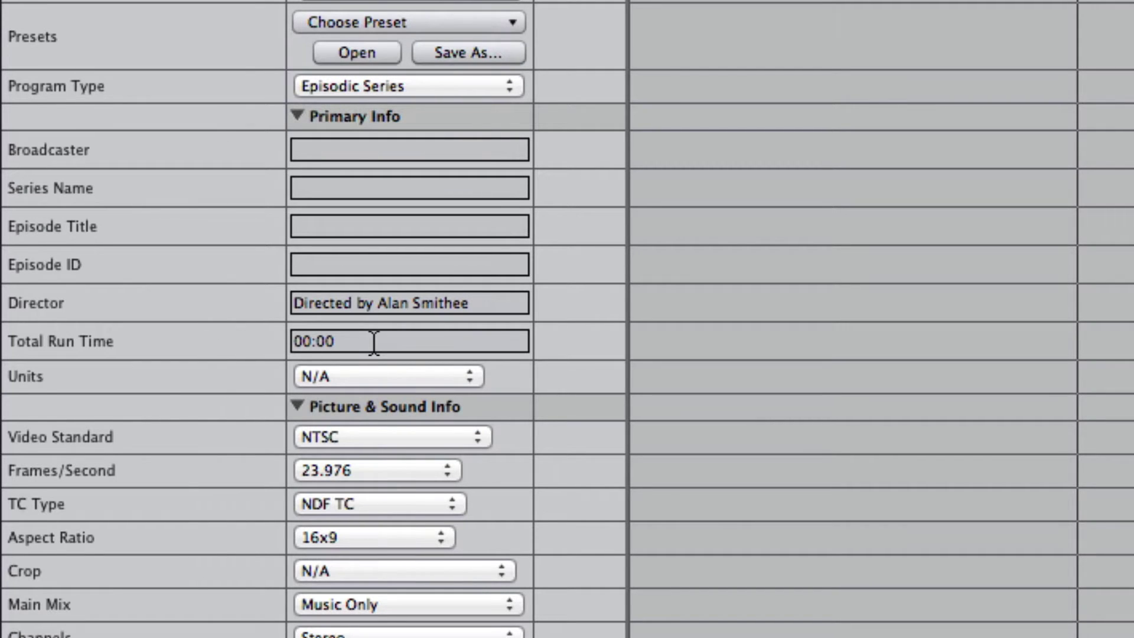
click(365, 379)
click(385, 396)
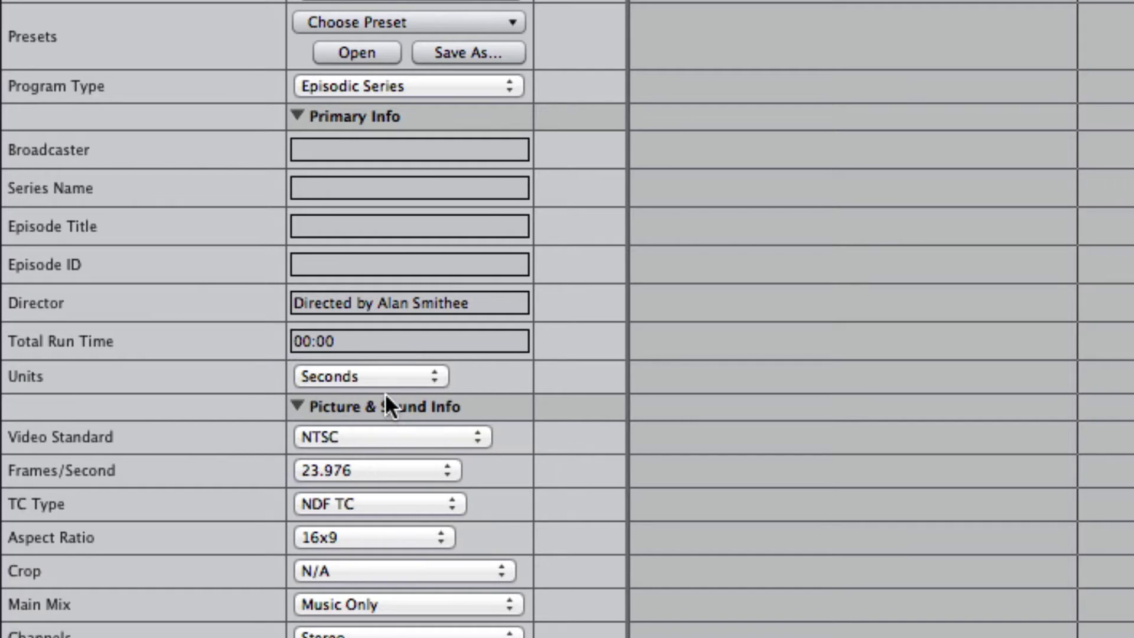
click(430, 369)
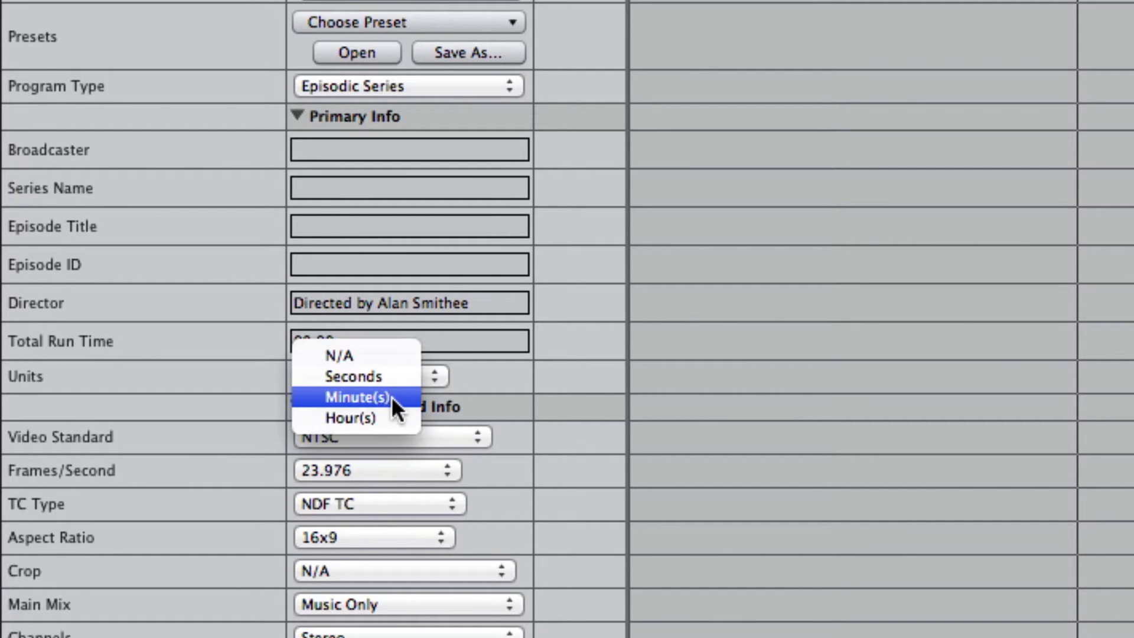
click(391, 396)
click(355, 341)
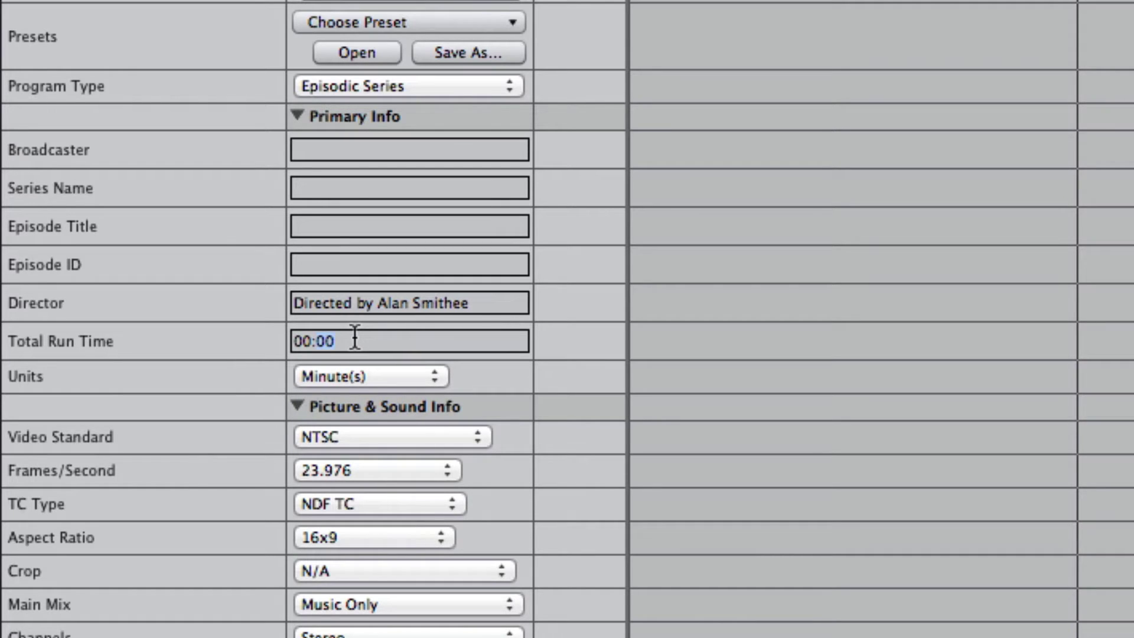
key(BackSpace)
key(BackSpace)
text(2)
key(BackSpace)
key(BackSpace)
key(BackSpace)
key(BackSpace)
text(23)
Reset Units to N/A and enter '23:00 (excluding 3 x :10 breaks)' as the Total Run Time
click(331, 376)
click(333, 336)
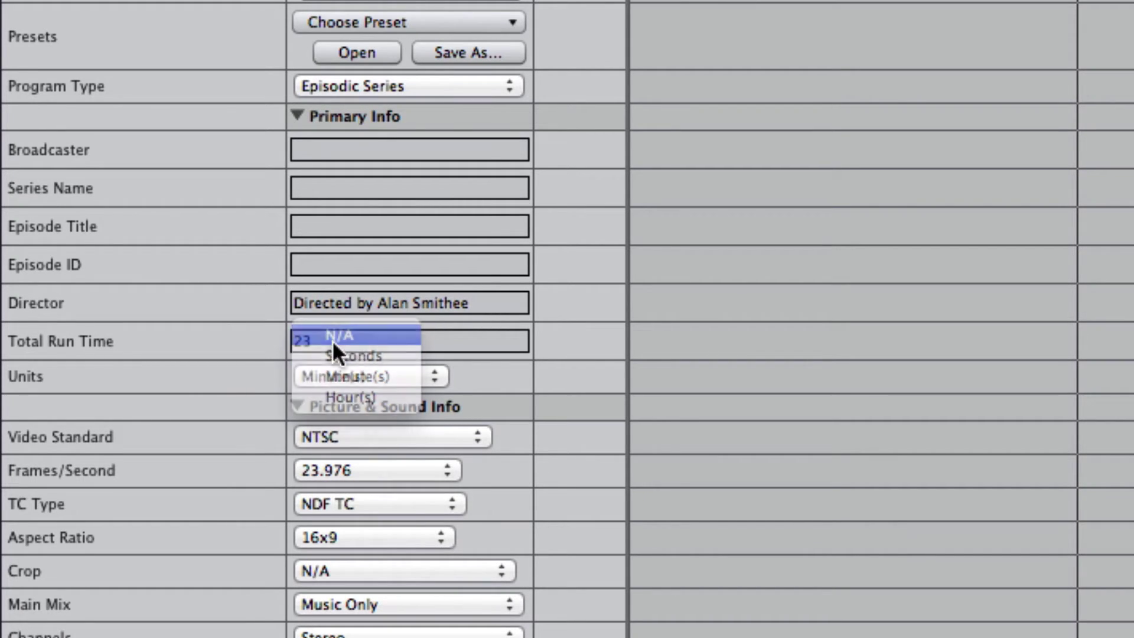
key(BackSpace)
key(BackSpace)
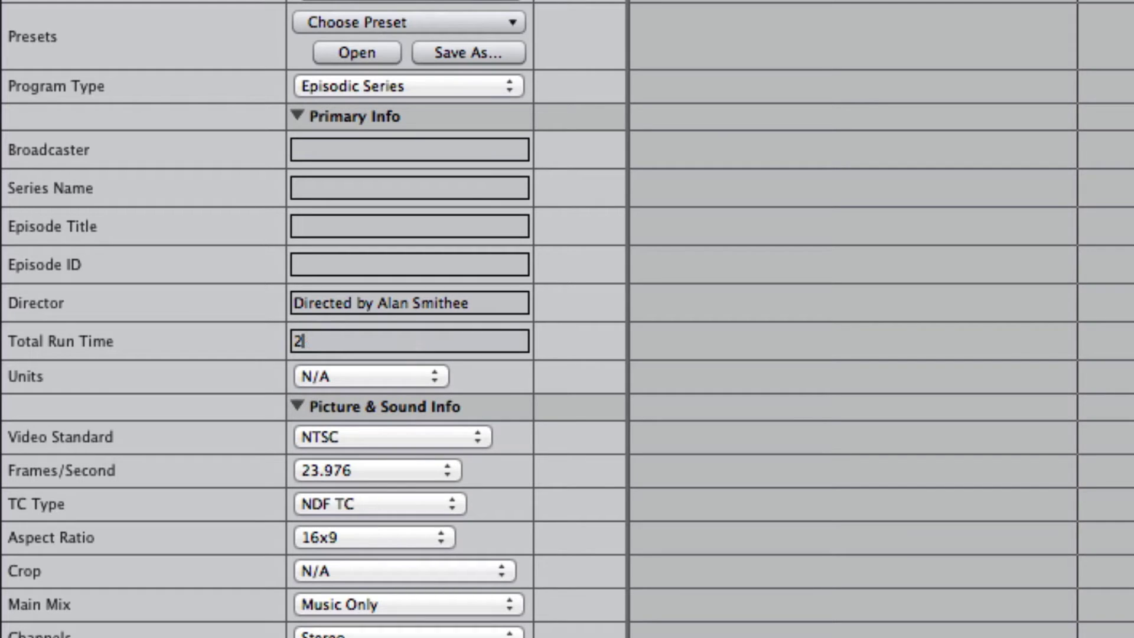
text(00:23)
key(super+a)
text(23:00)
click(410, 339)
click(410, 332)
text((excluding )
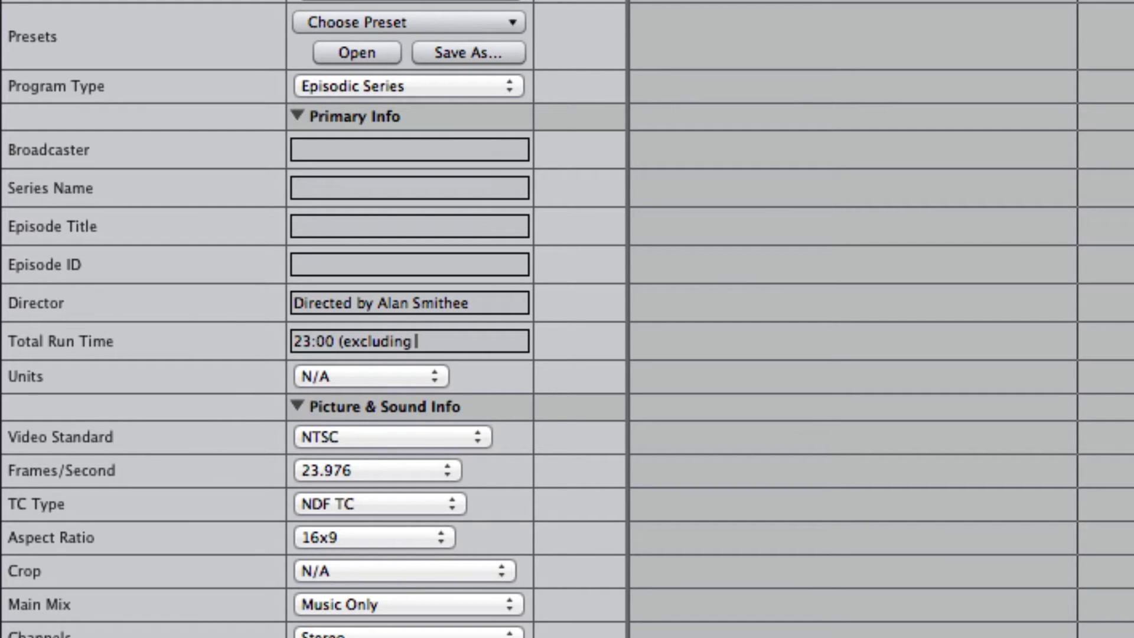
text(3 x :10 breaks))
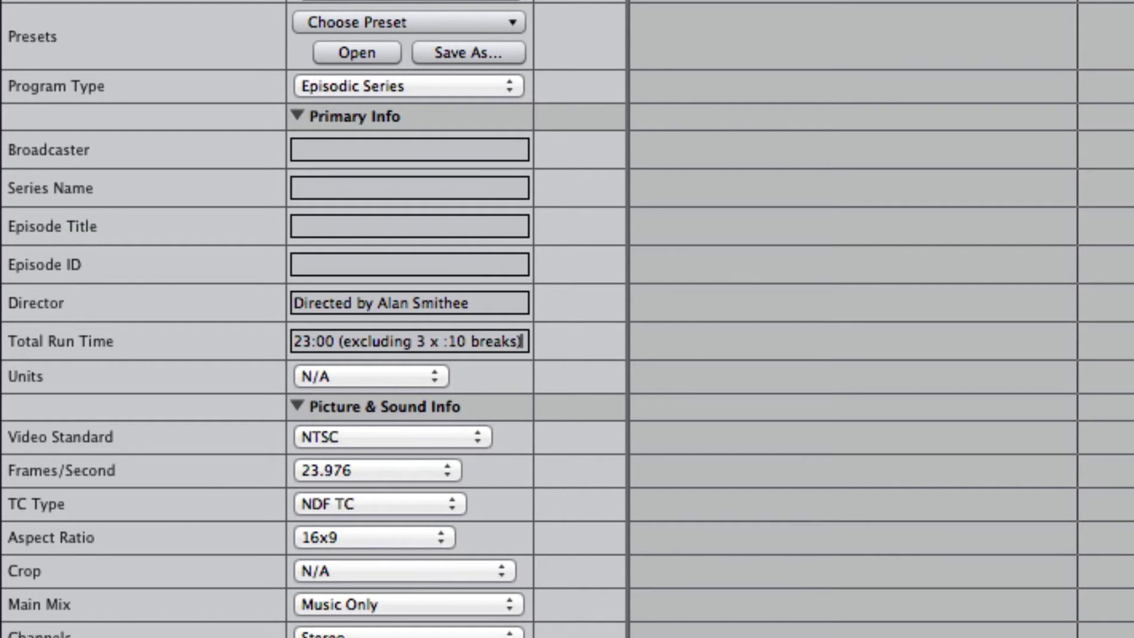
Keep the video standard at 1080PsF, frame rate 23.976 and timecode NDF TC
scroll(412, 348, down, 5)
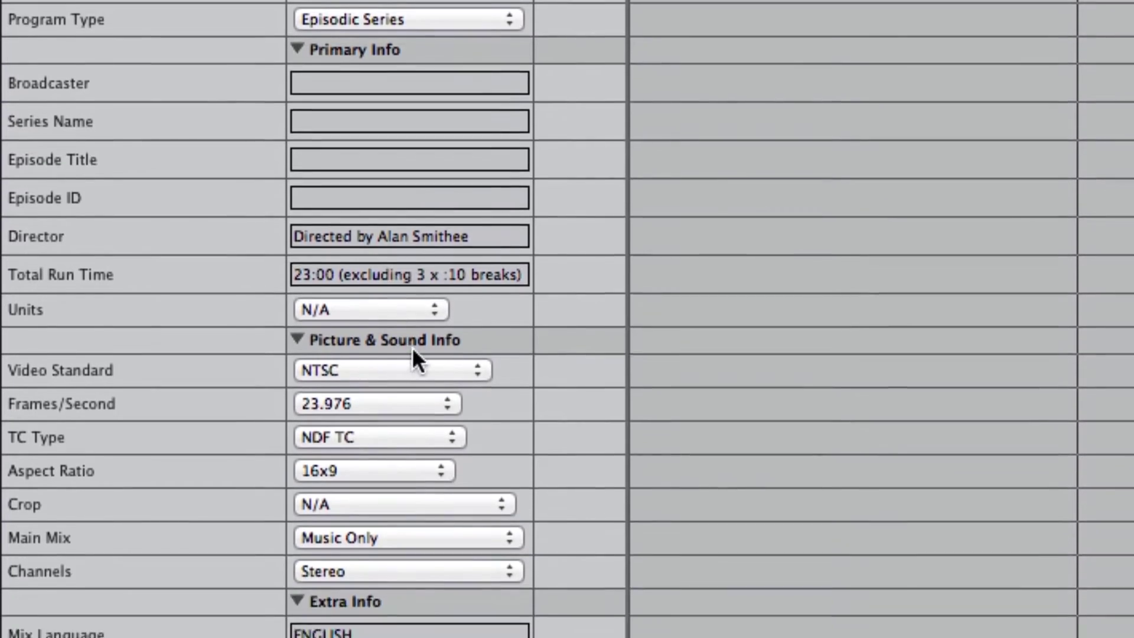
scroll(355, 248, down, 2)
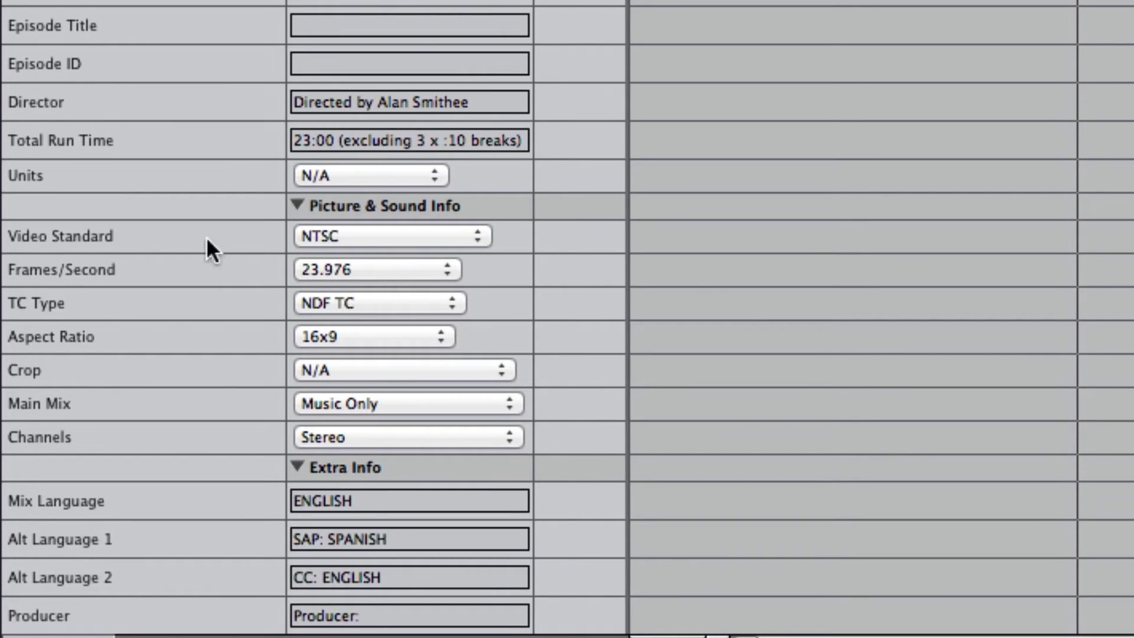
click(391, 236)
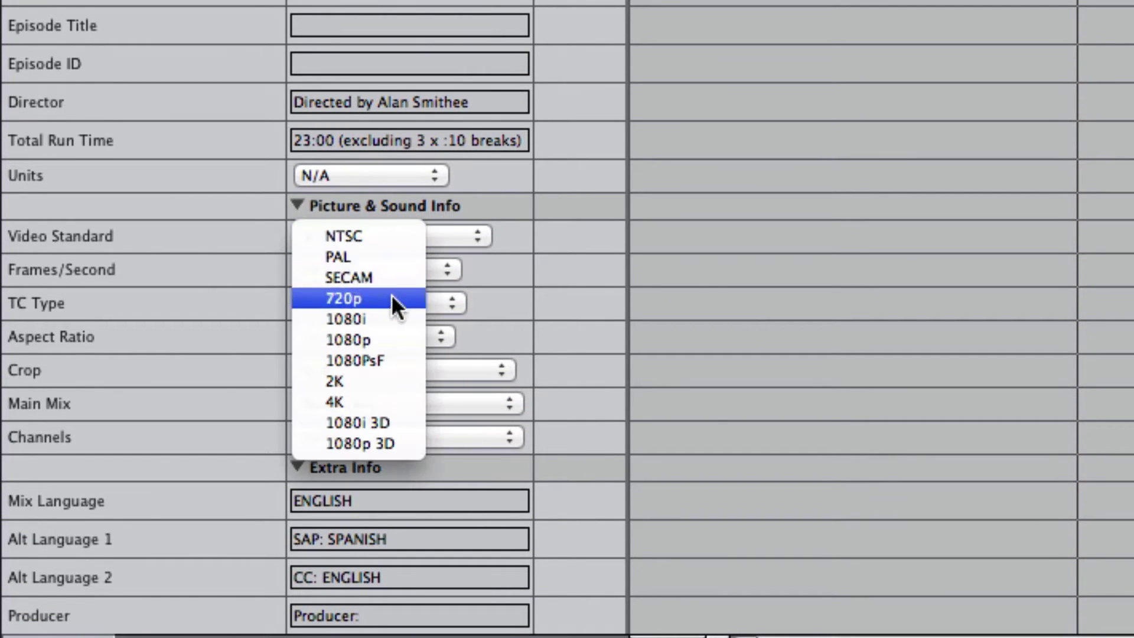
click(390, 361)
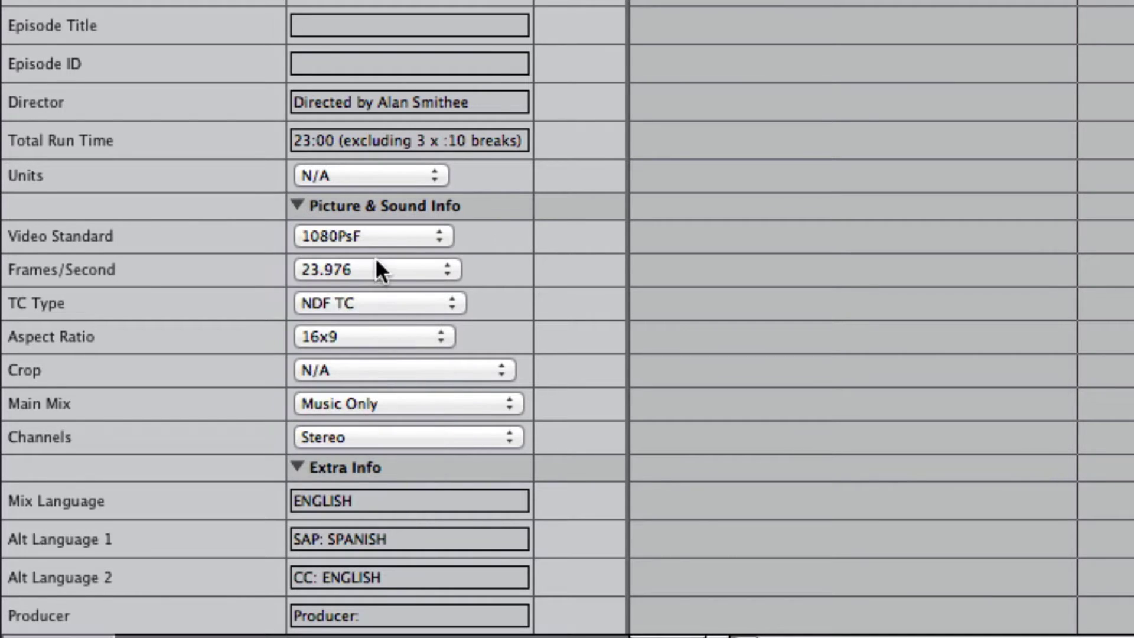
click(378, 236)
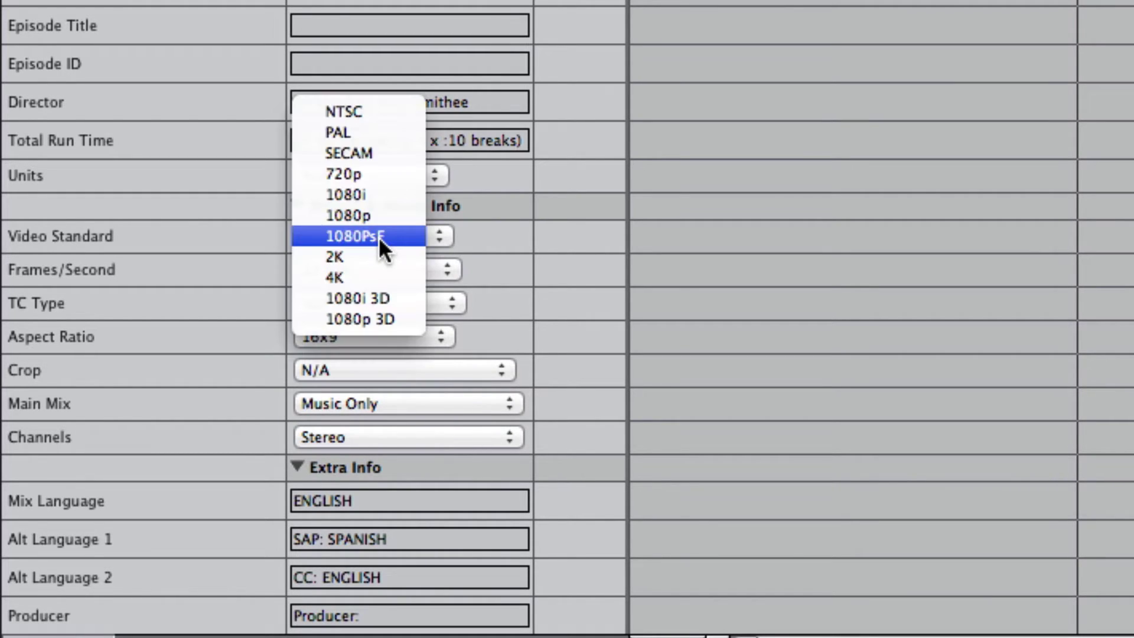
click(387, 234)
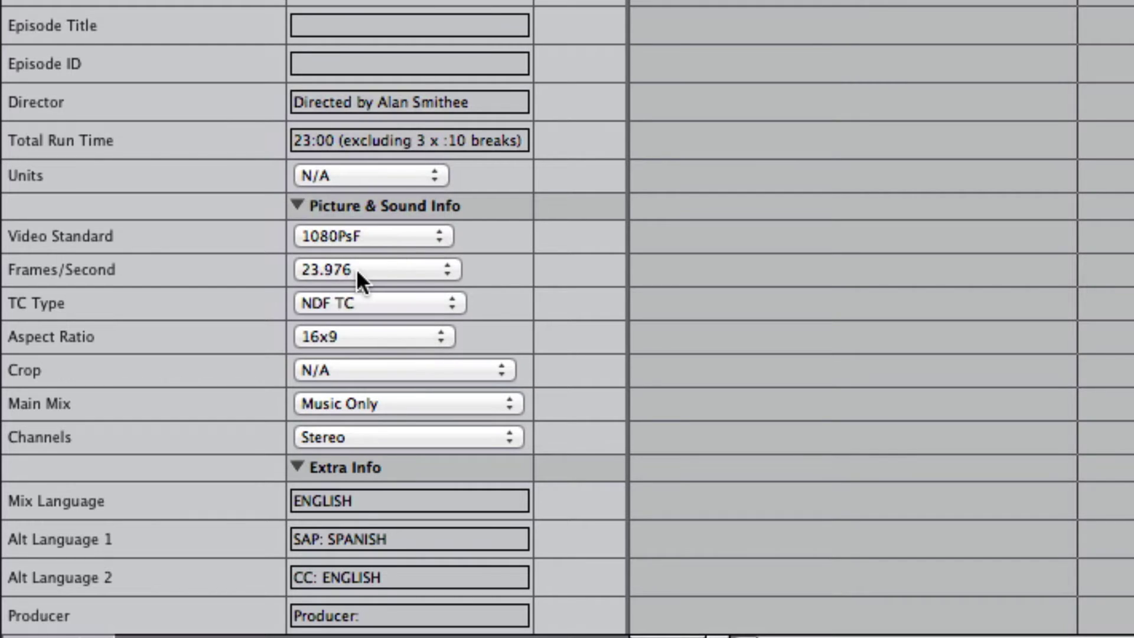
click(319, 269)
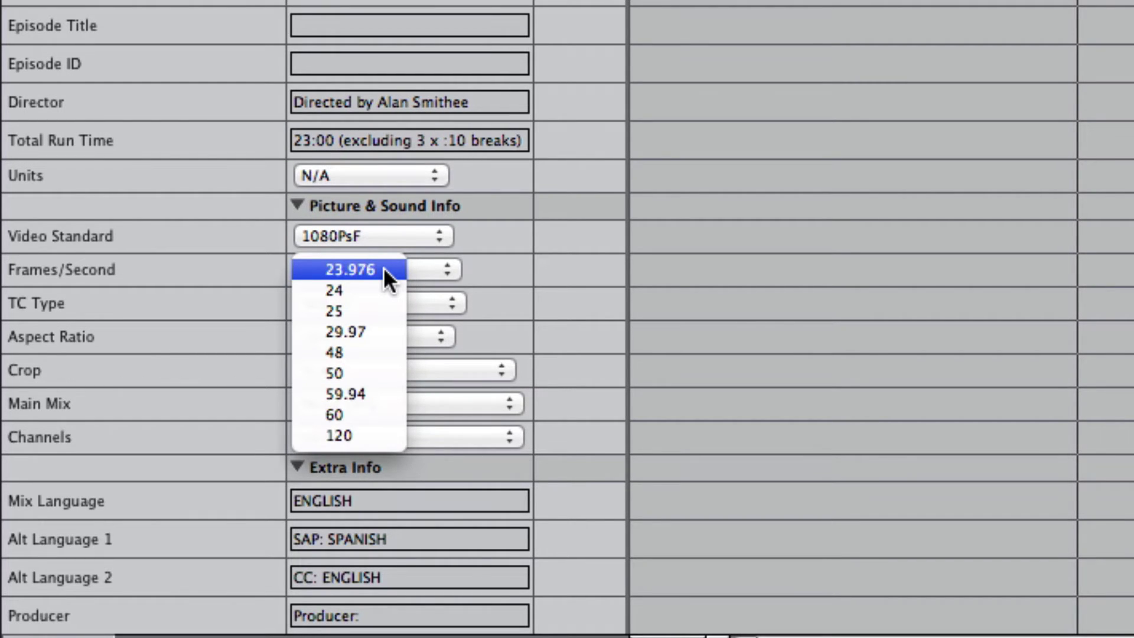
click(361, 273)
click(378, 305)
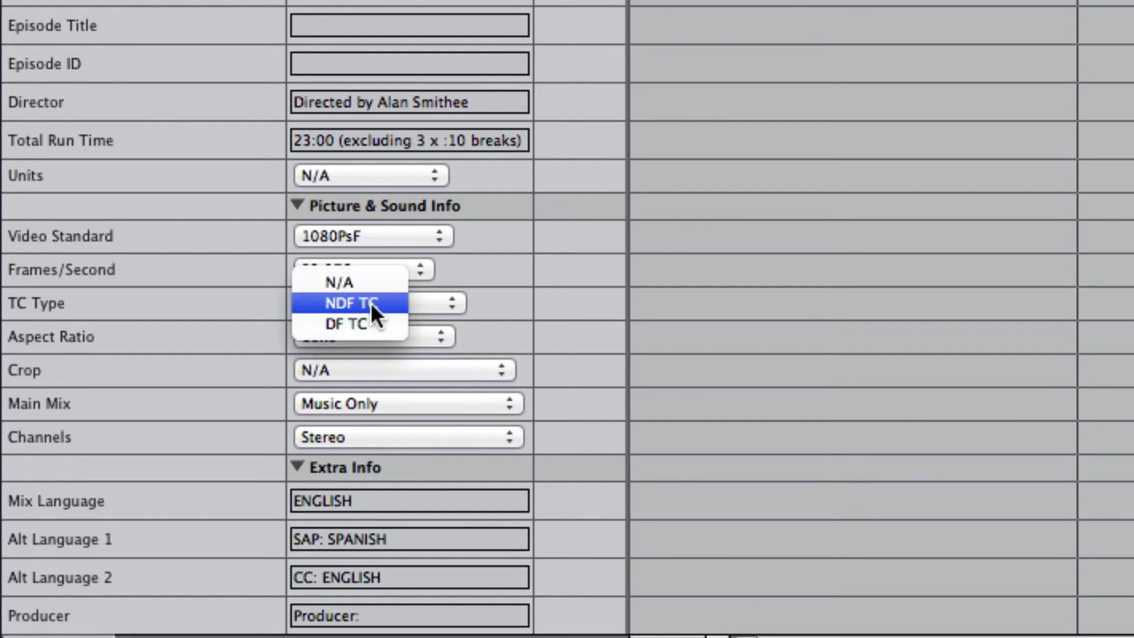
click(354, 303)
Set Aspect Ratio 2.39:1, Crop Letterbox, Main Mix Full Mix and Channels 5.1
click(399, 334)
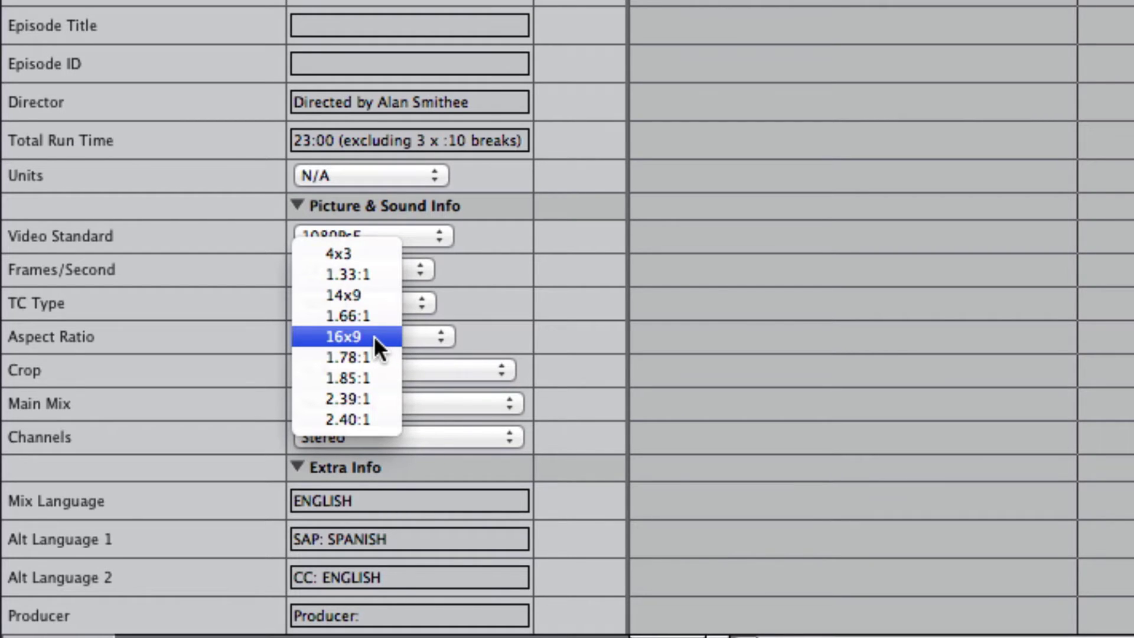
click(374, 399)
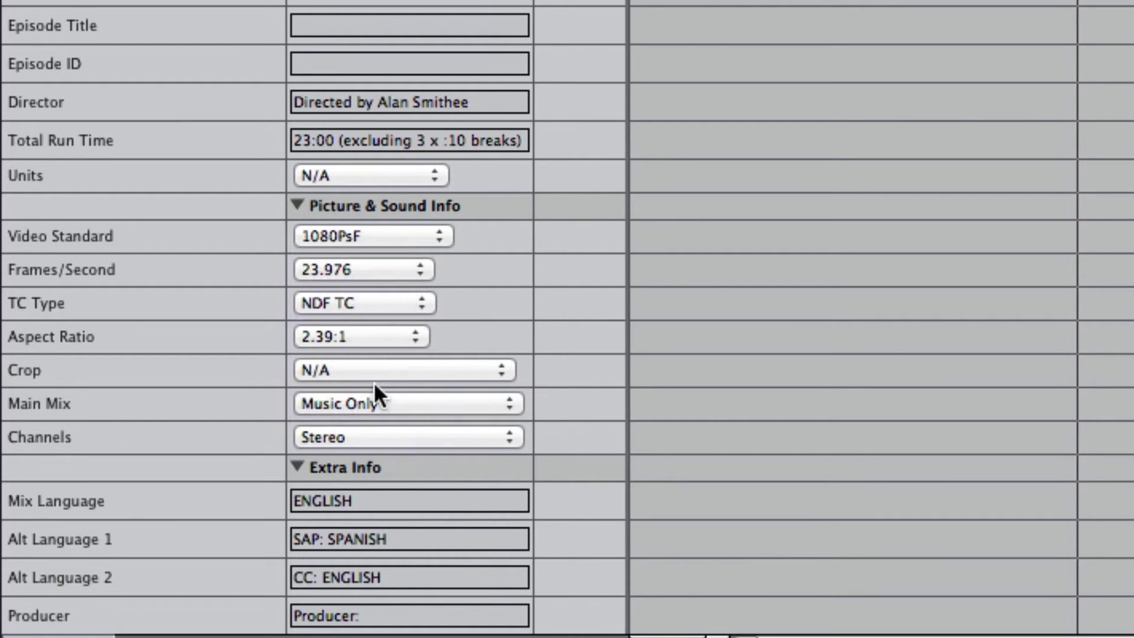
click(378, 371)
click(377, 392)
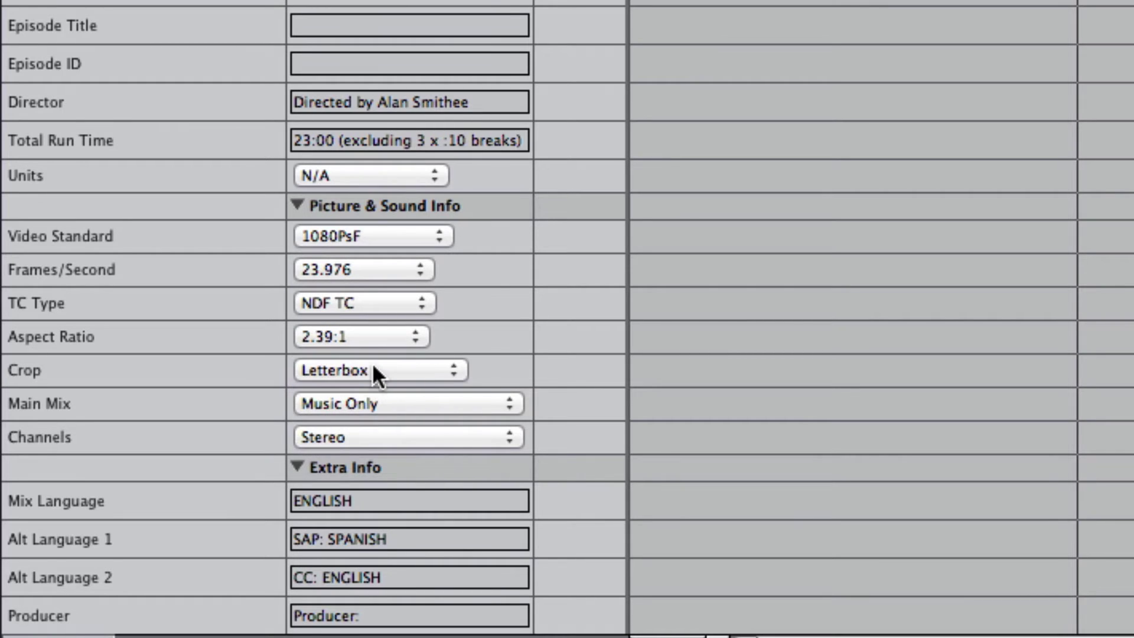
click(394, 397)
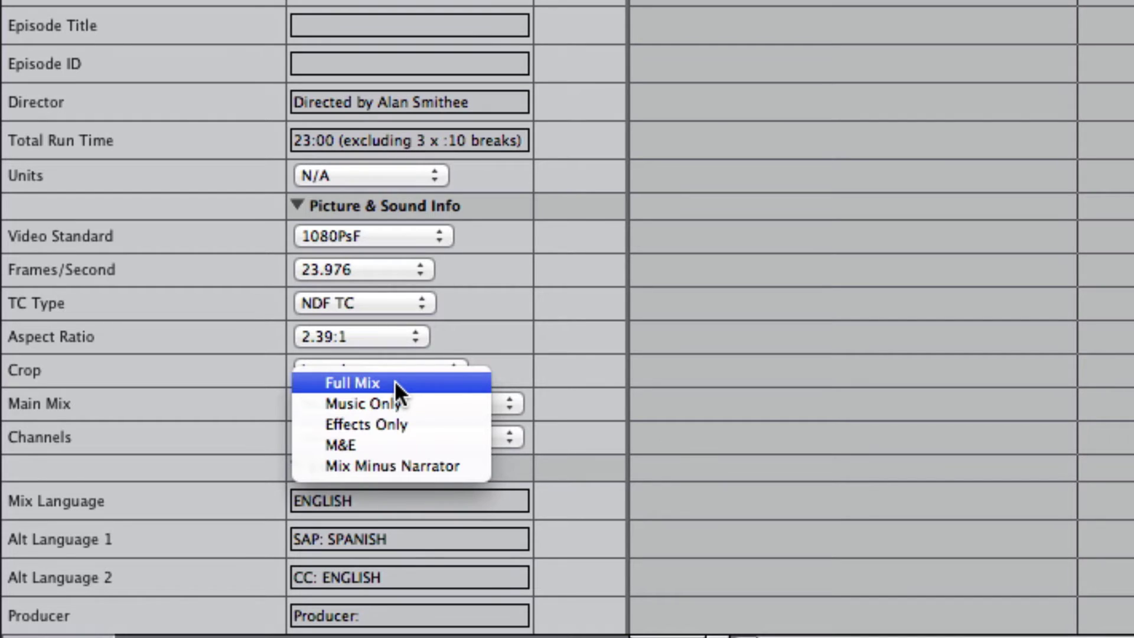
click(395, 383)
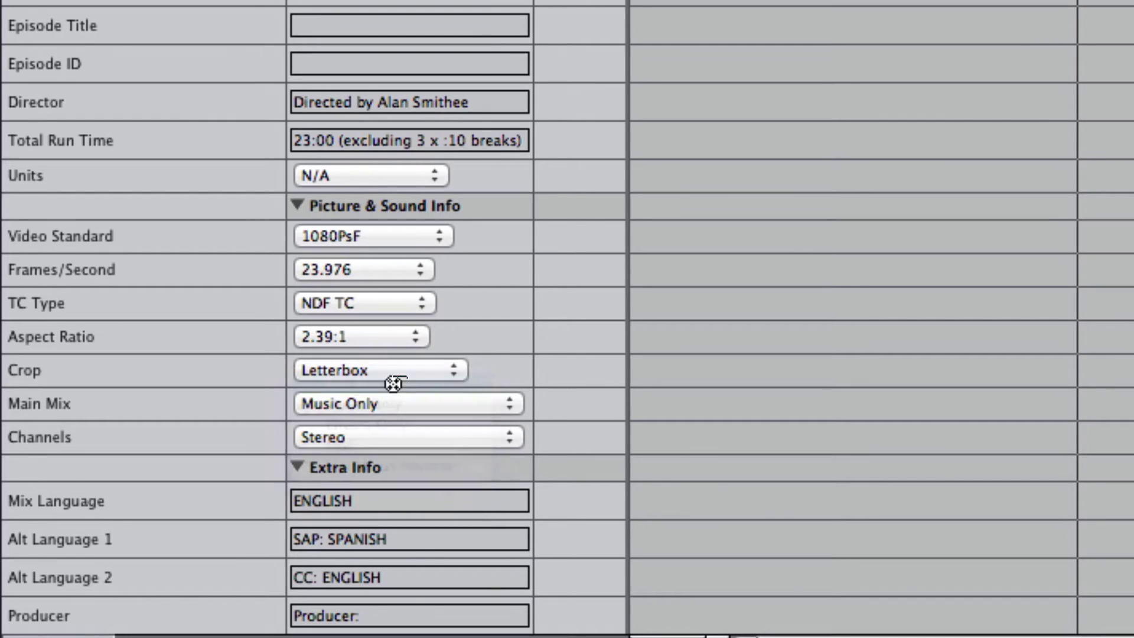
click(392, 441)
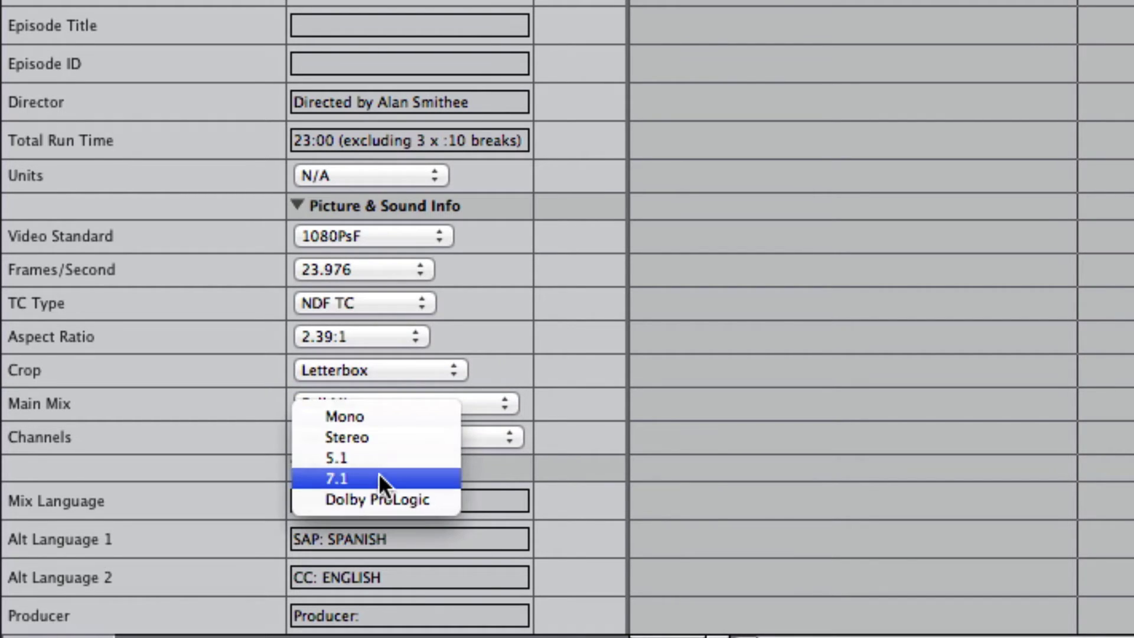
key(Escape)
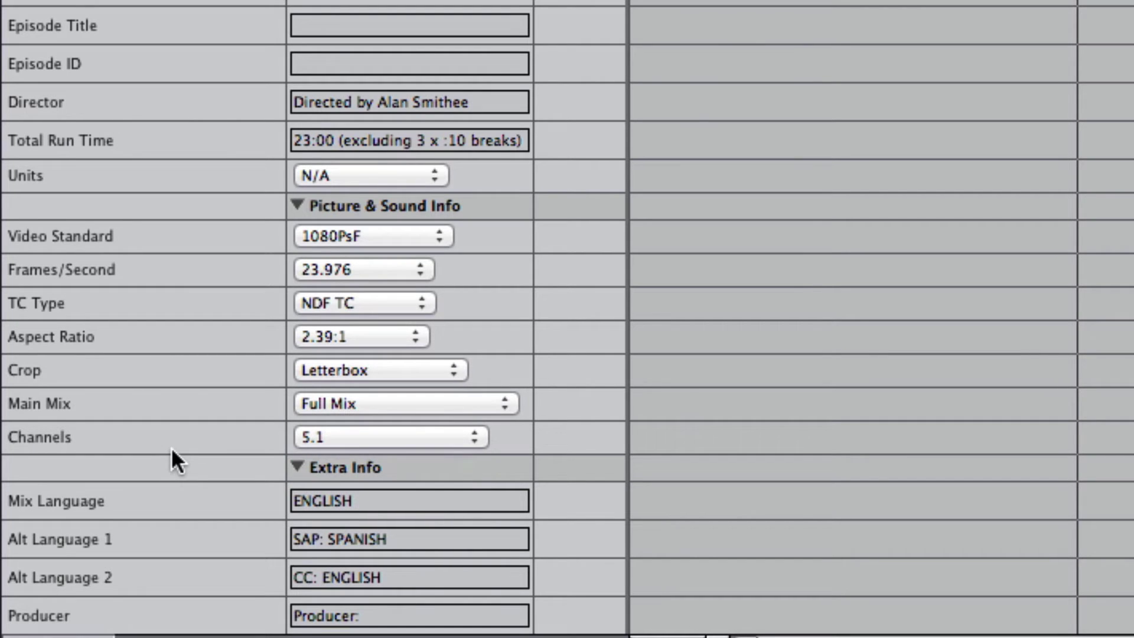
scroll(171, 448, up, 5)
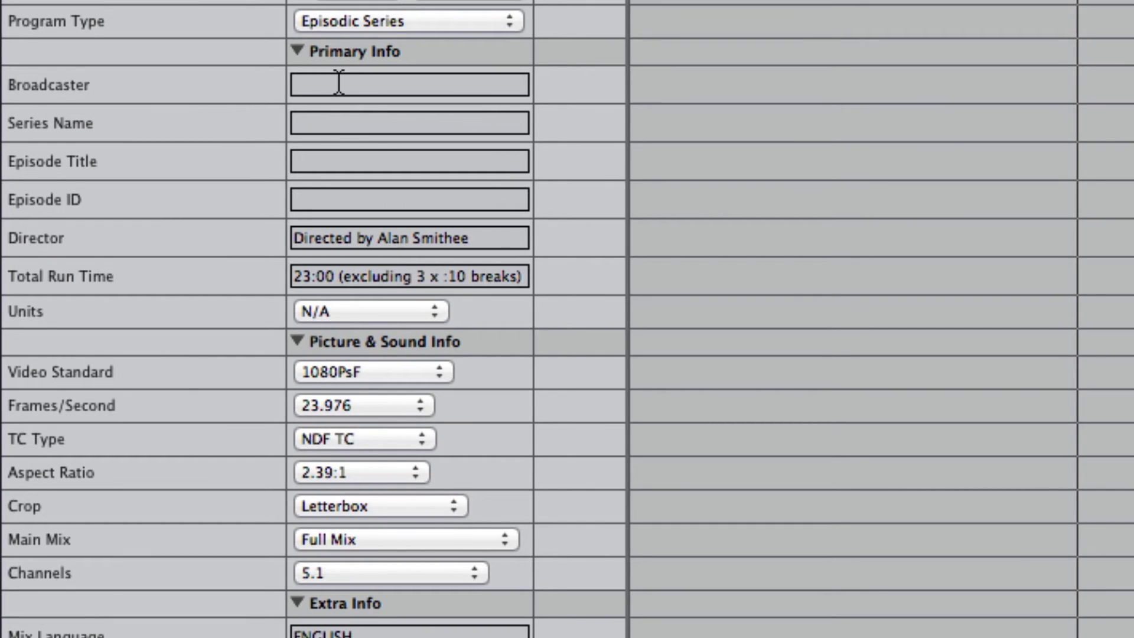
click(328, 90)
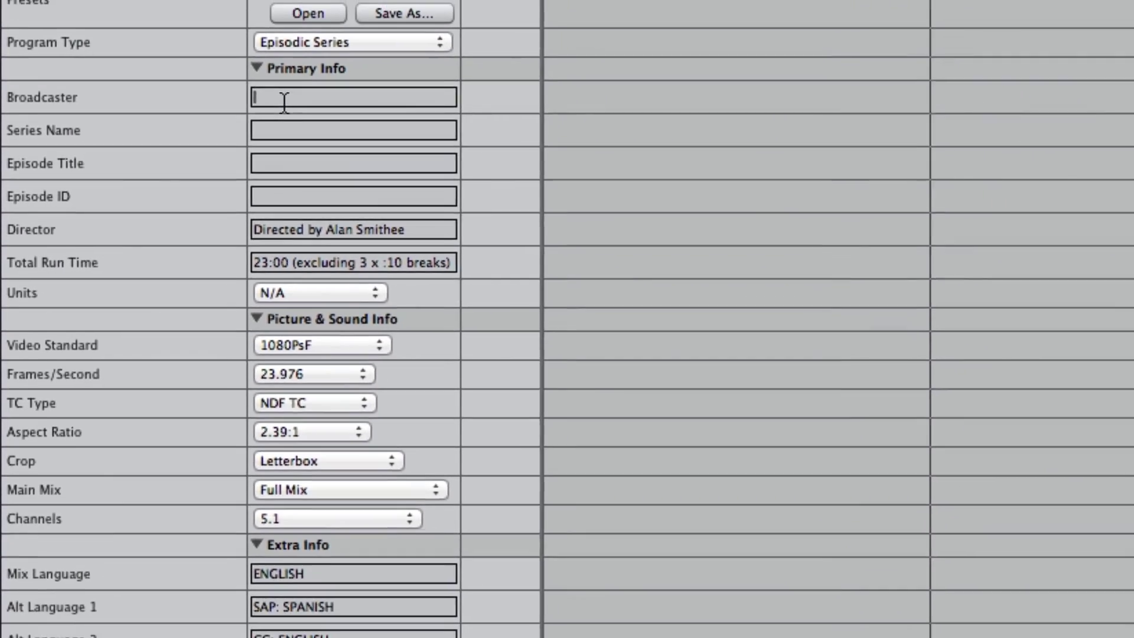
text(Dis)
text(covery)
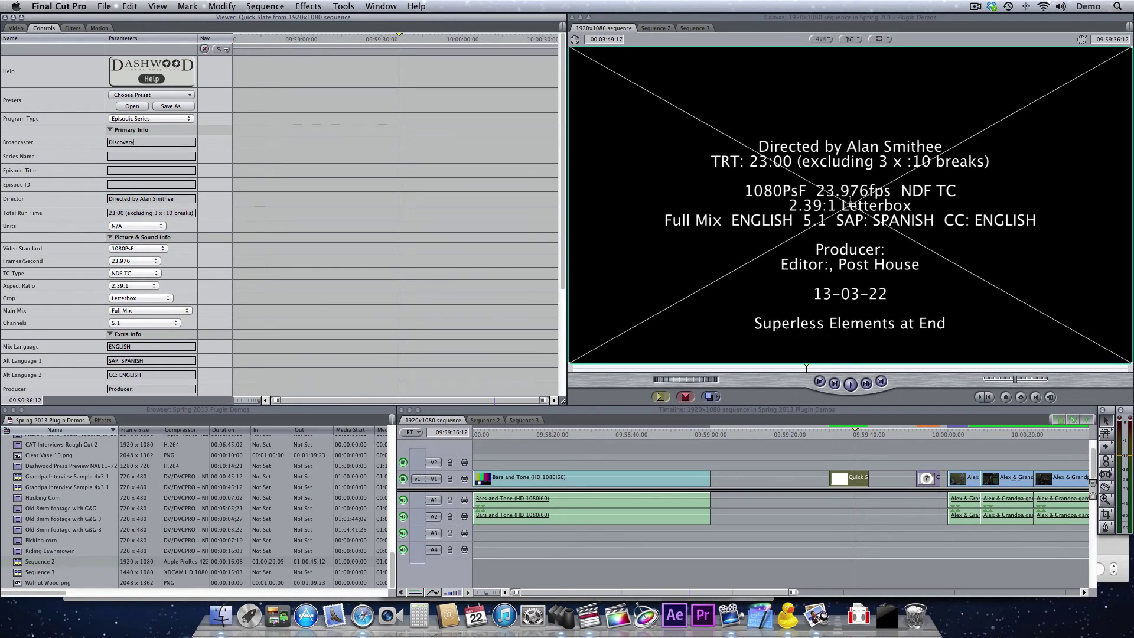
text( Channel)
key(Tab)
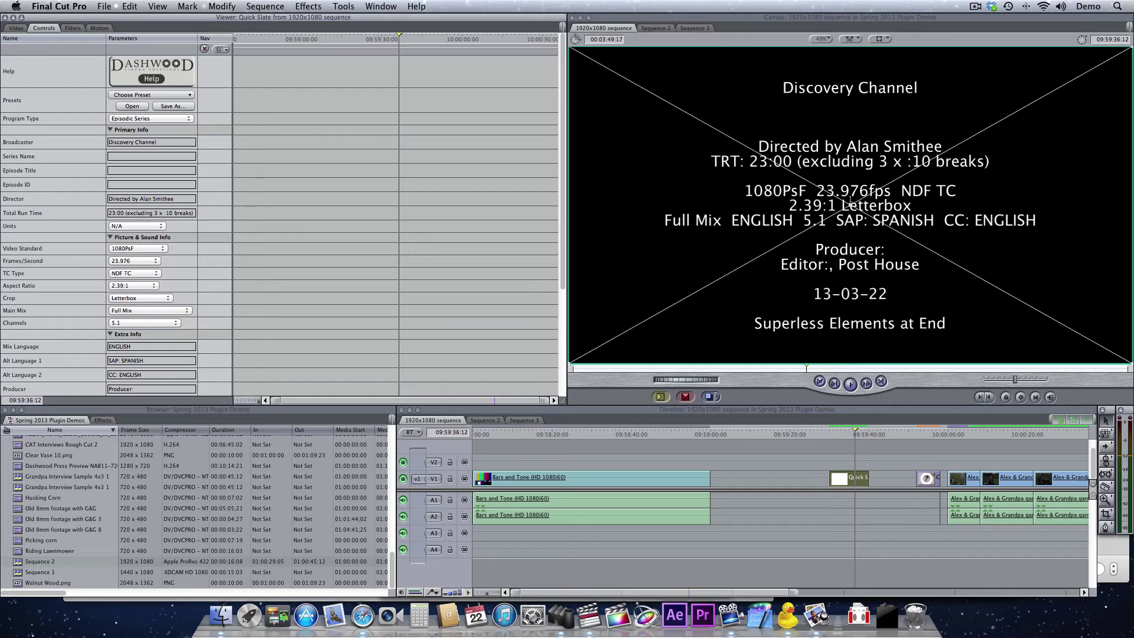
text(Editor Essentials)
key(Tab)
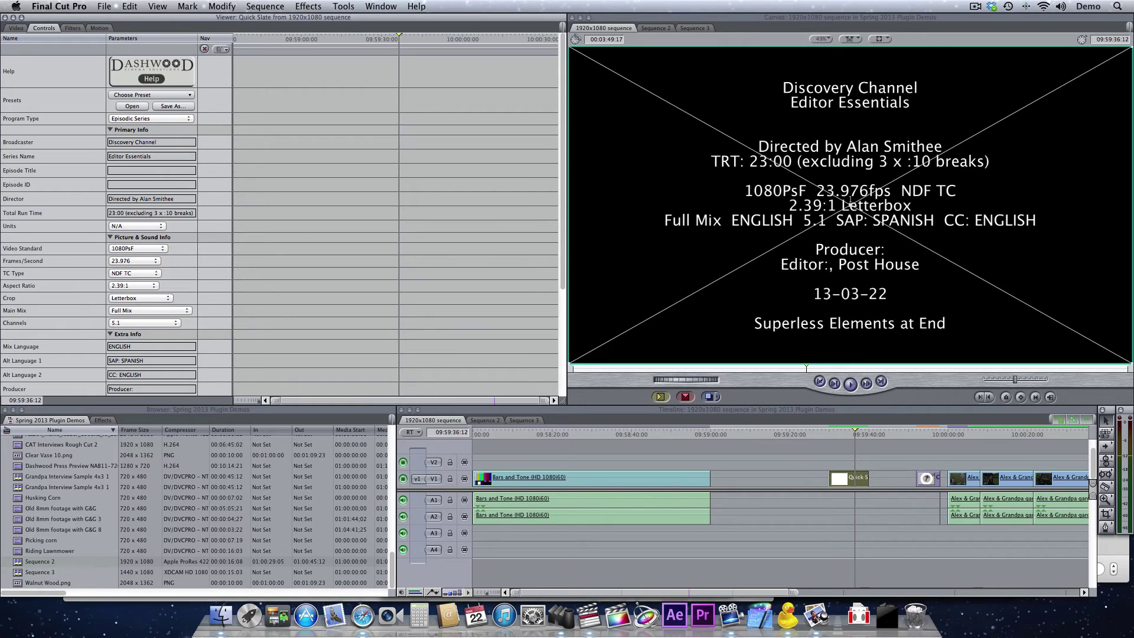
text(Quick Slate)
key(Tab)
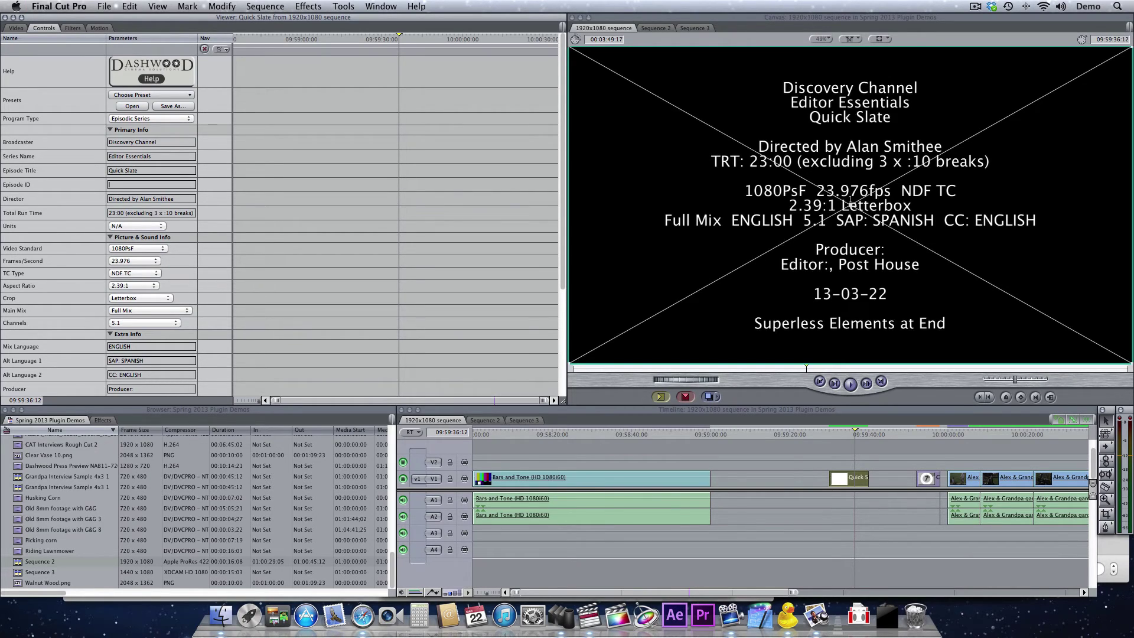
text(12345-123-345)
key(Tab)
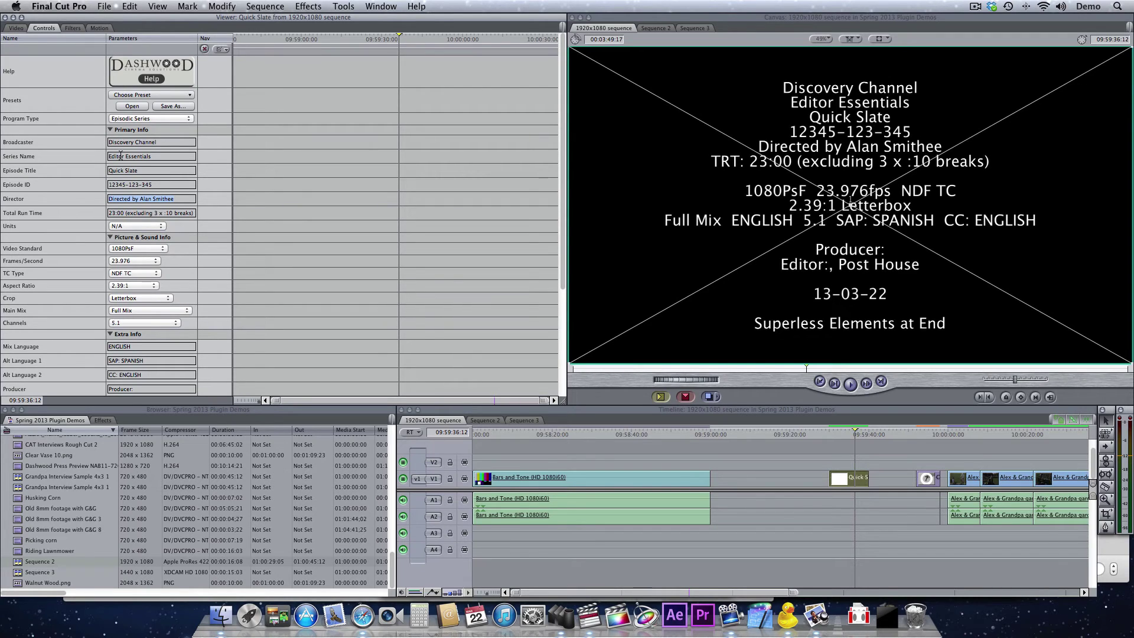
scroll(65, 284, down, 5)
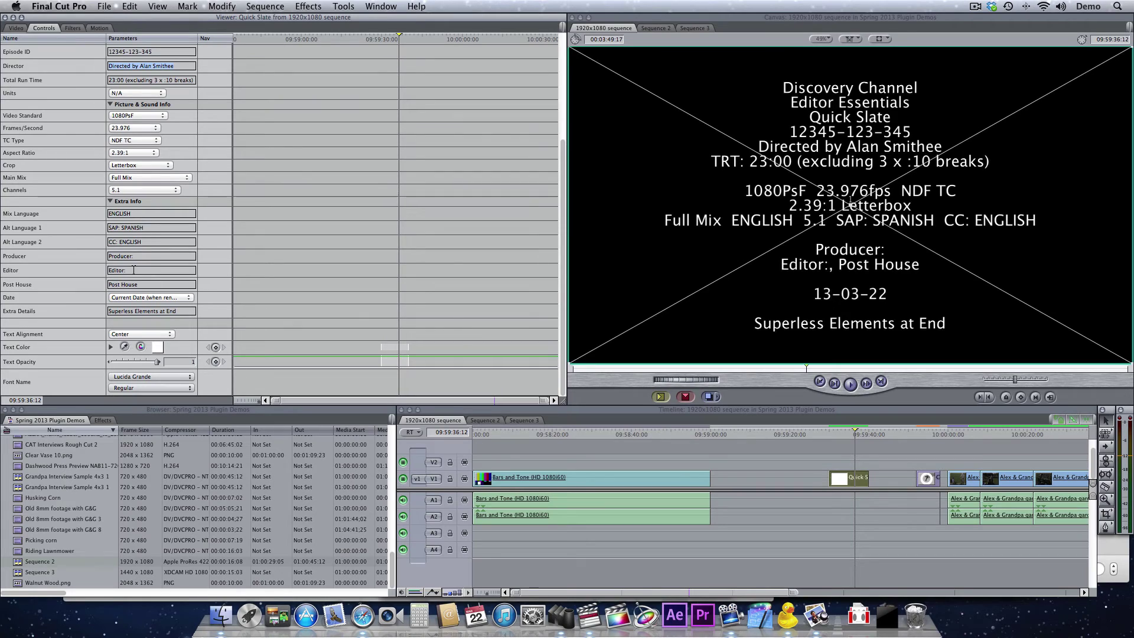
Clear the Producer field text and enter Dashwood as the post house
click(149, 257)
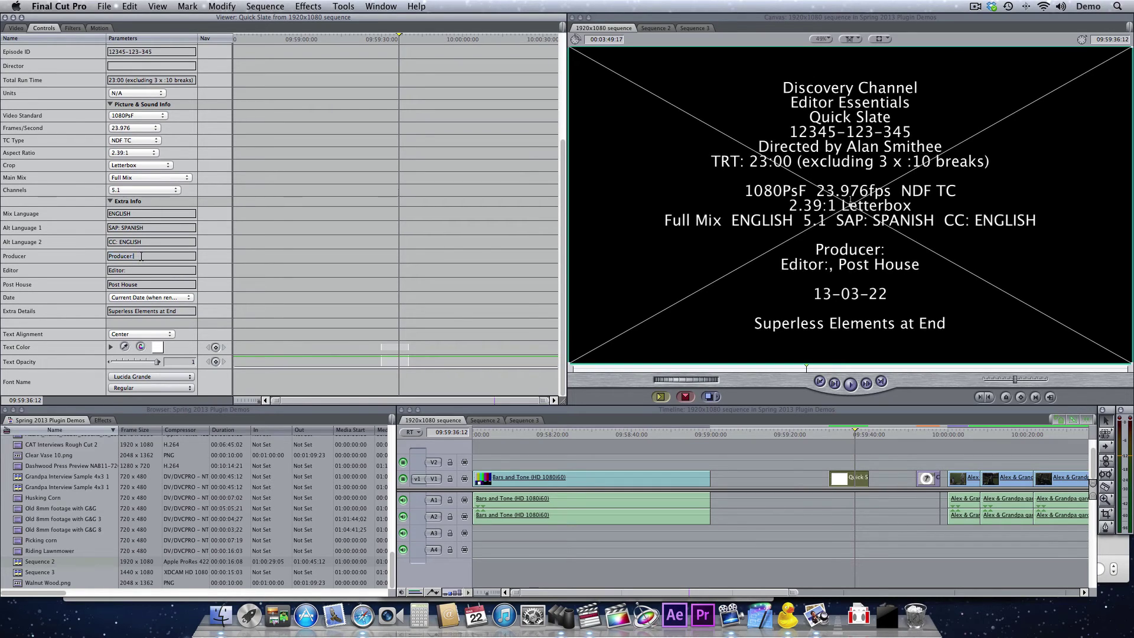
key(BackSpace)
triple_click(140, 272)
click(144, 271)
text(Dashwood)
key(Tab)
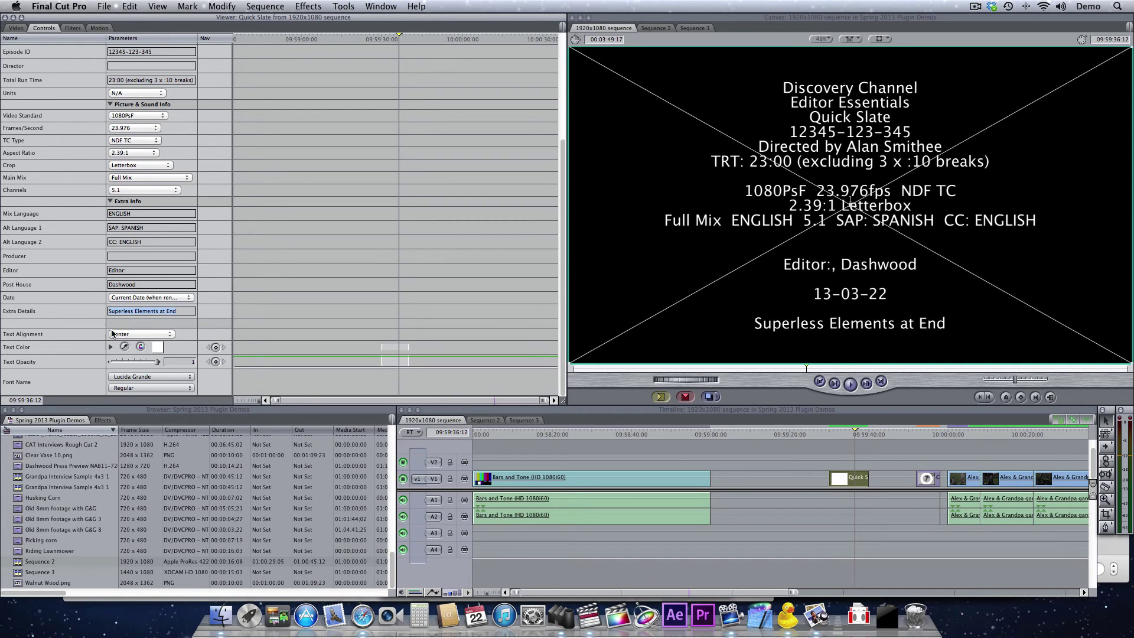
click(131, 334)
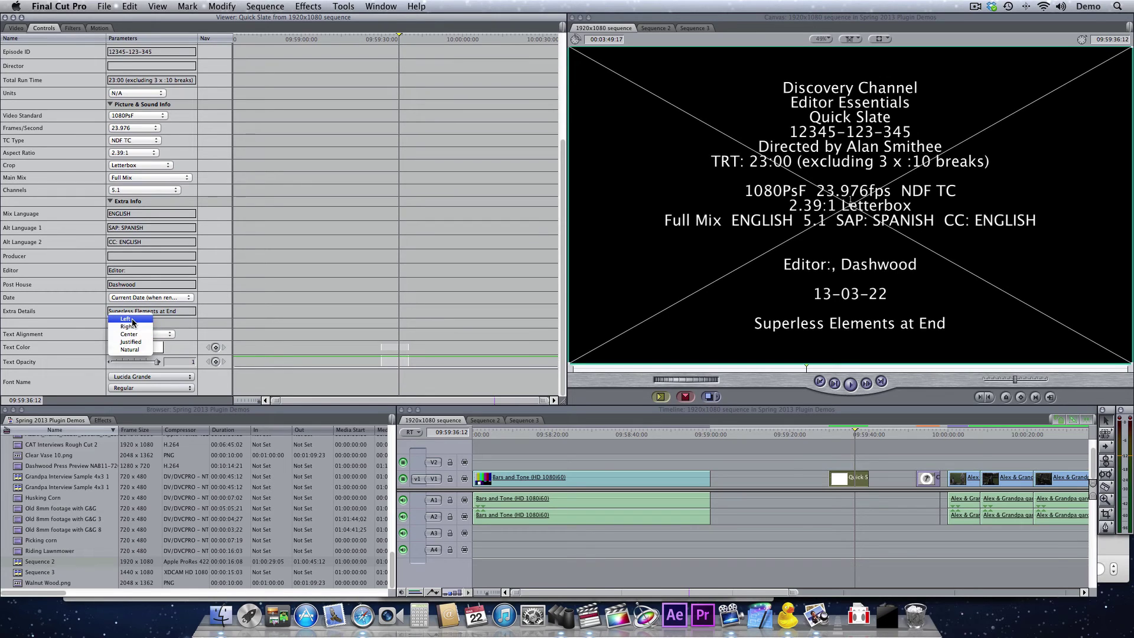
Set the slate's Text Alignment to Left and its font to Impact
click(130, 319)
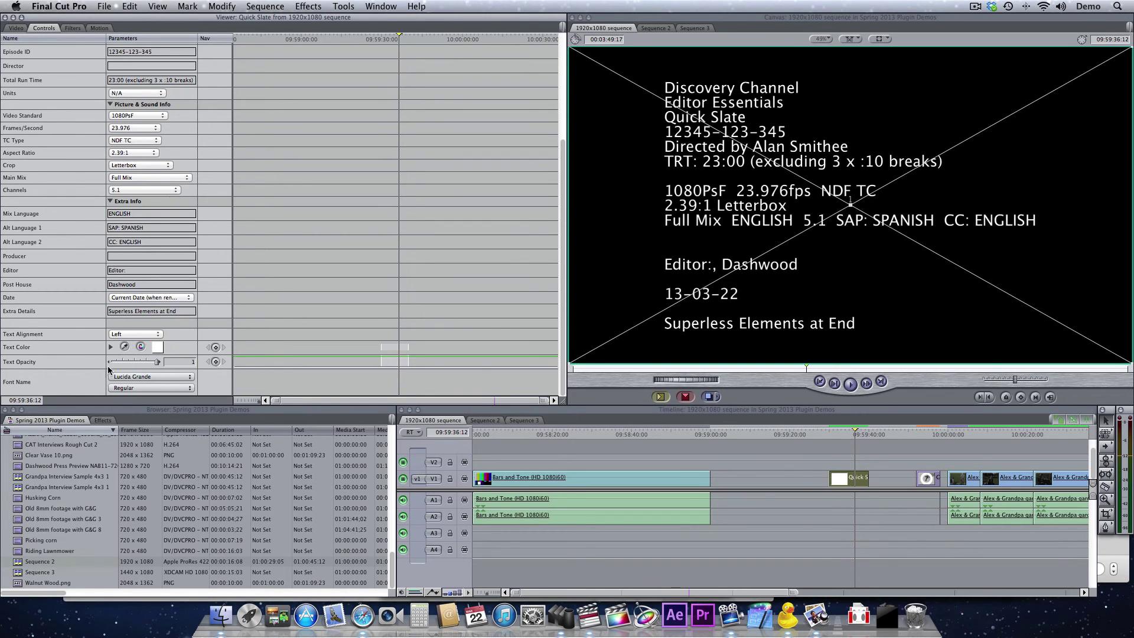
click(165, 377)
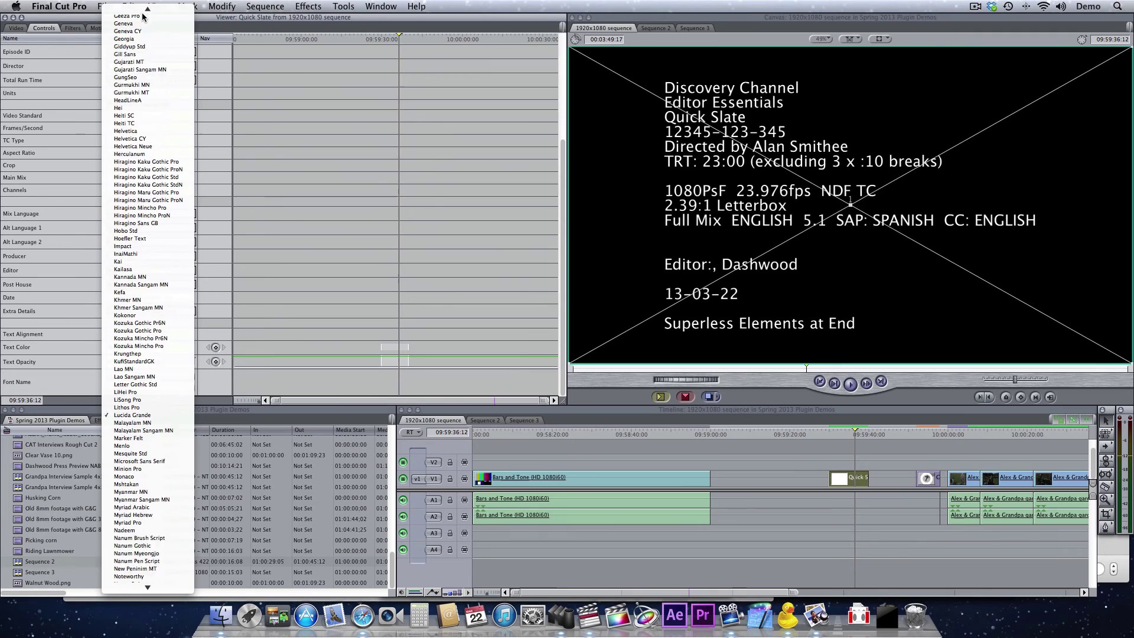
click(151, 254)
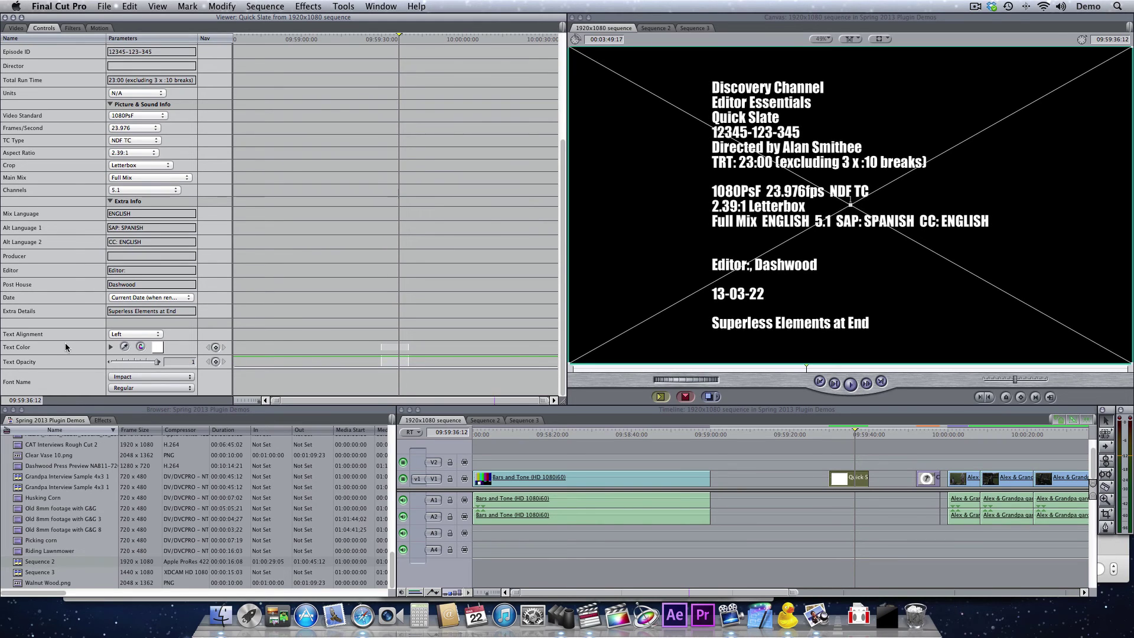
scroll(79, 342, up, 5)
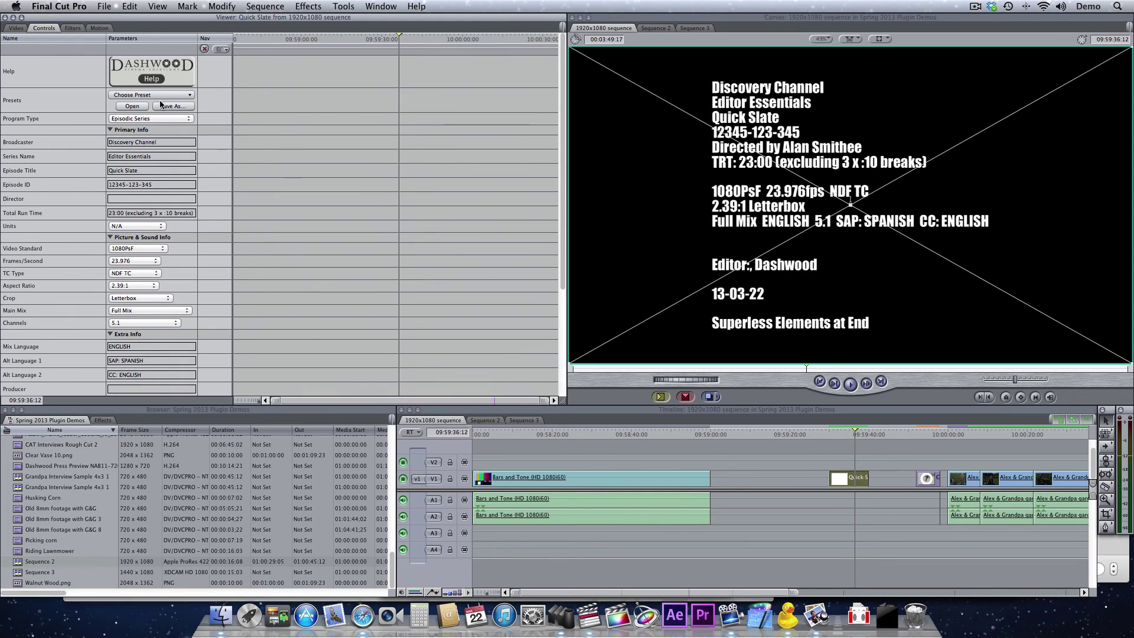
Cancel a Save As preset, then load Discovery Editor Essentials from Choose Preset
click(180, 108)
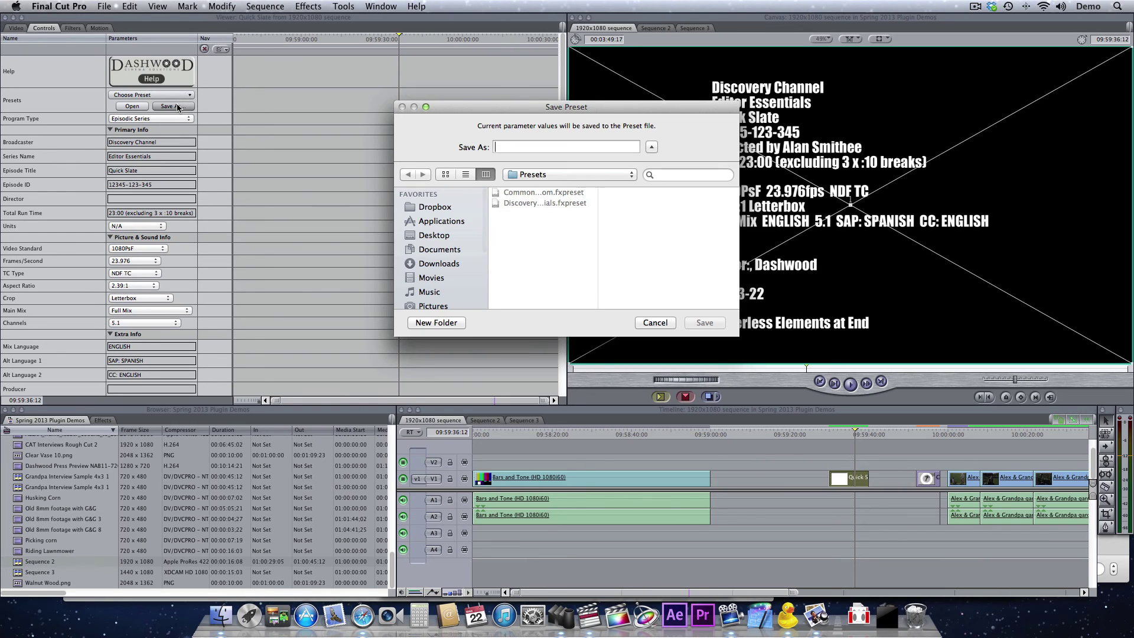
click(655, 323)
click(129, 95)
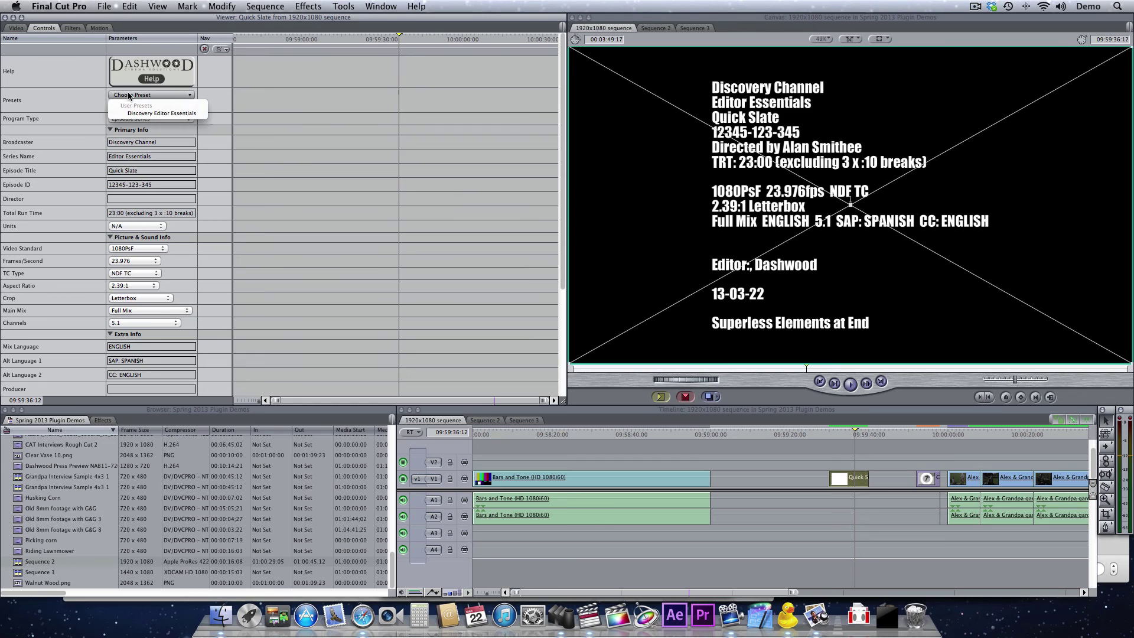
click(188, 113)
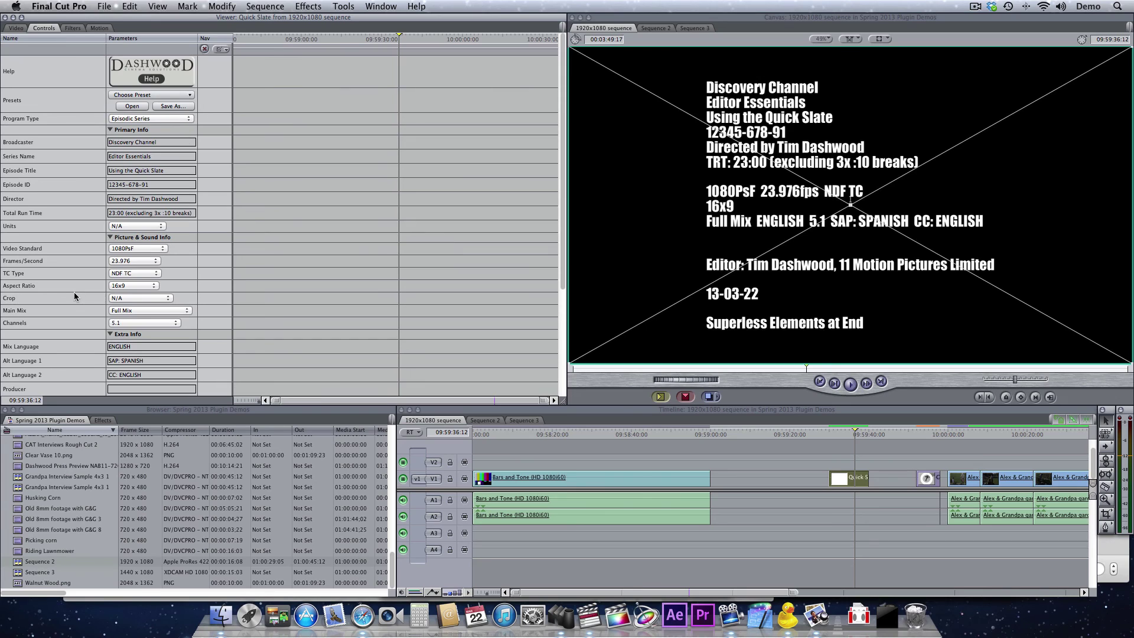
scroll(69, 317, down, 5)
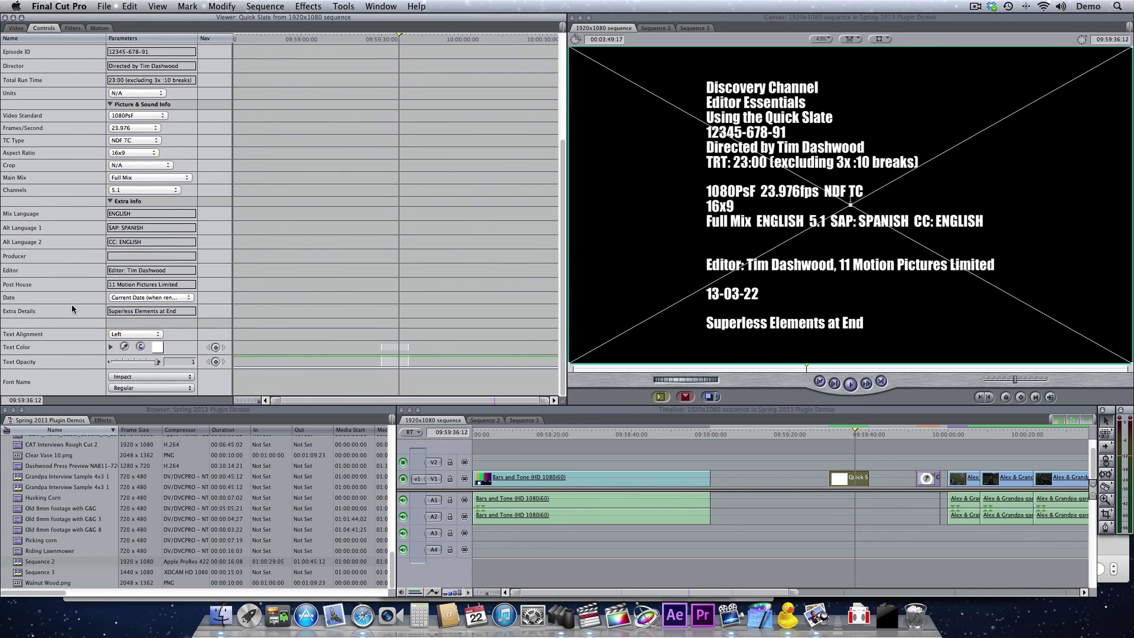
Move the slate to V2, place Walnut Wood.png on V1 beneath it, and scale it to fill
drag(852, 478, 853, 461)
key(Up)
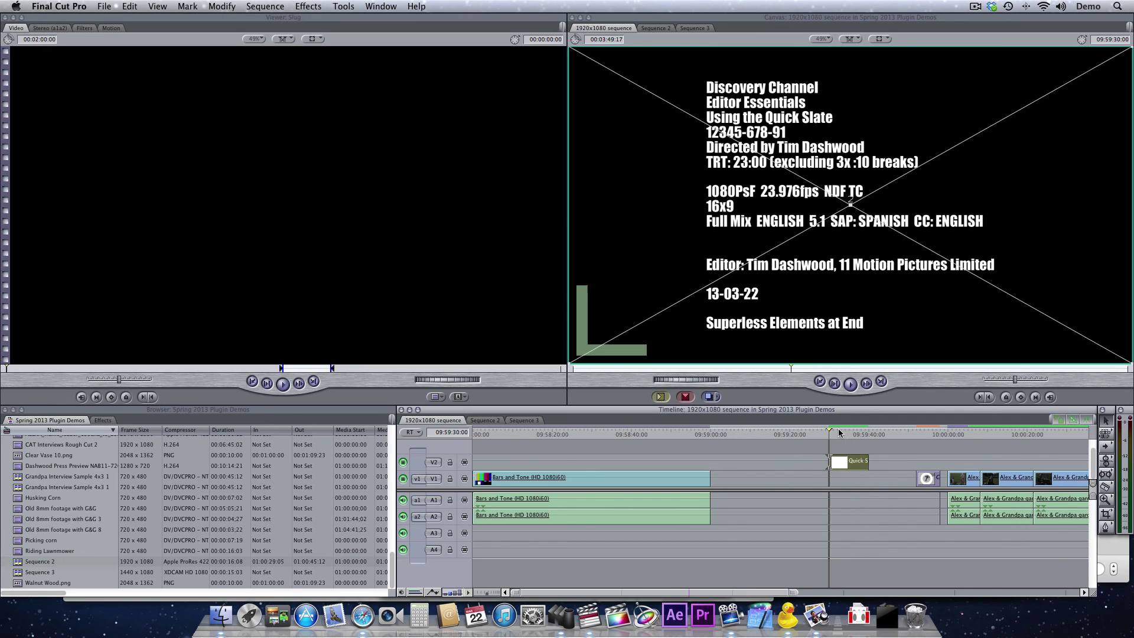
click(1020, 405)
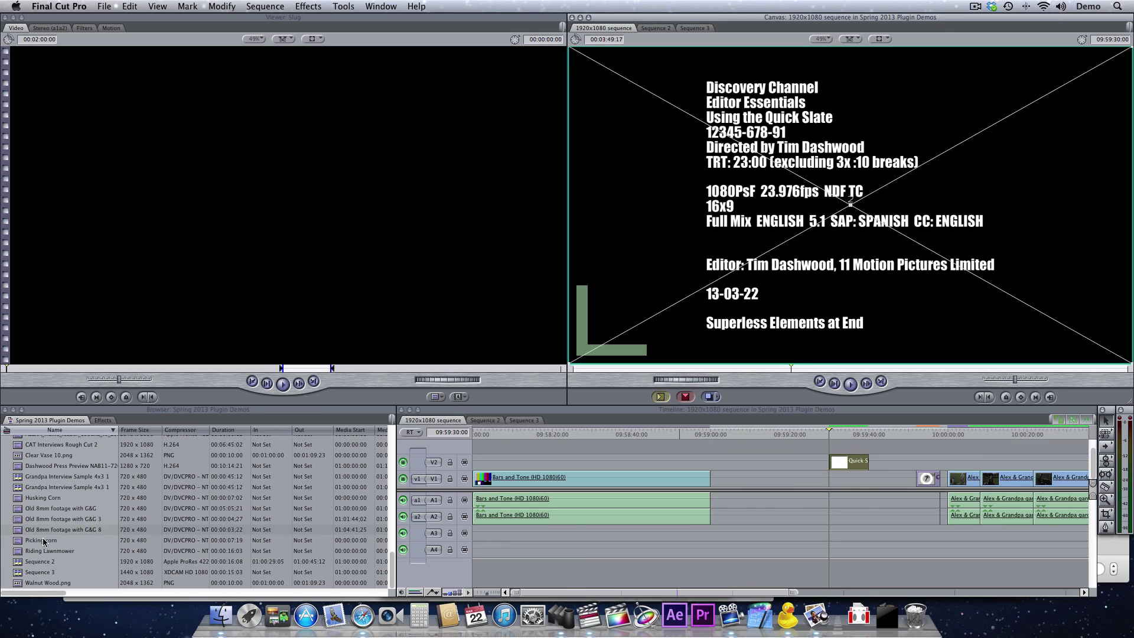
drag(20, 583, 849, 476)
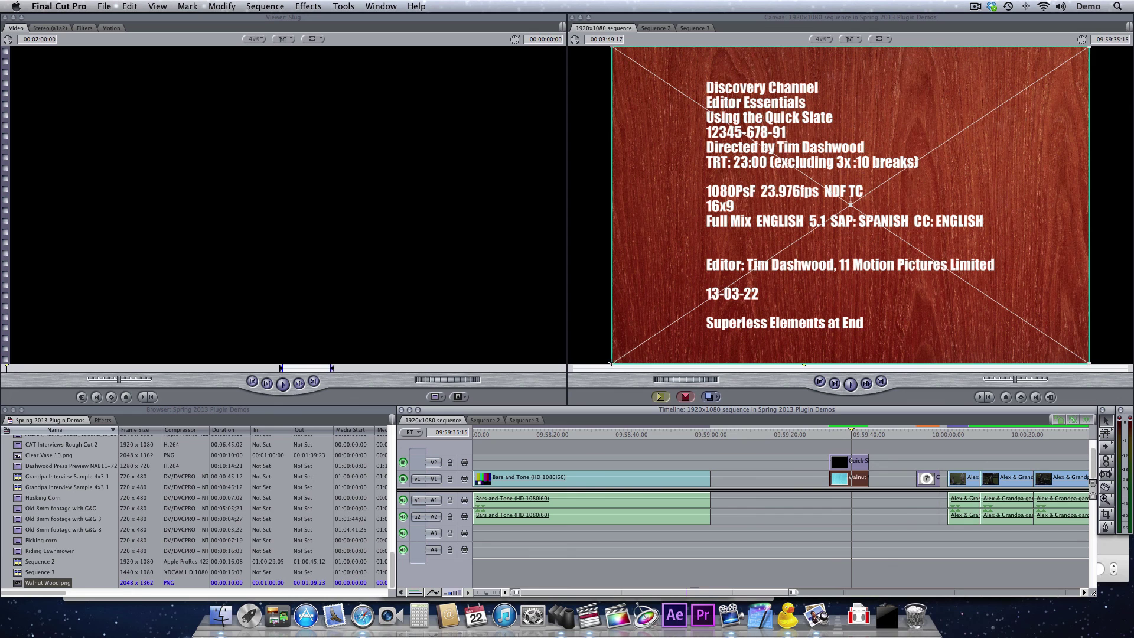
drag(612, 362, 569, 392)
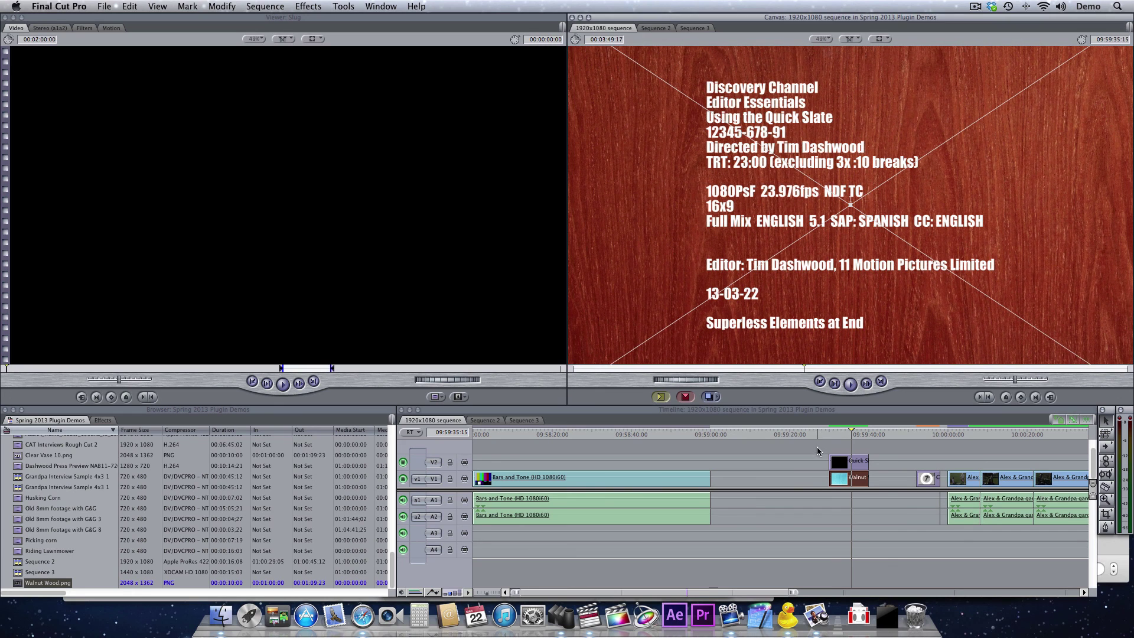
mouse_move(845, 440)
mouse_down()
mouse_move(826, 438)
mouse_move(849, 434)
mouse_up()
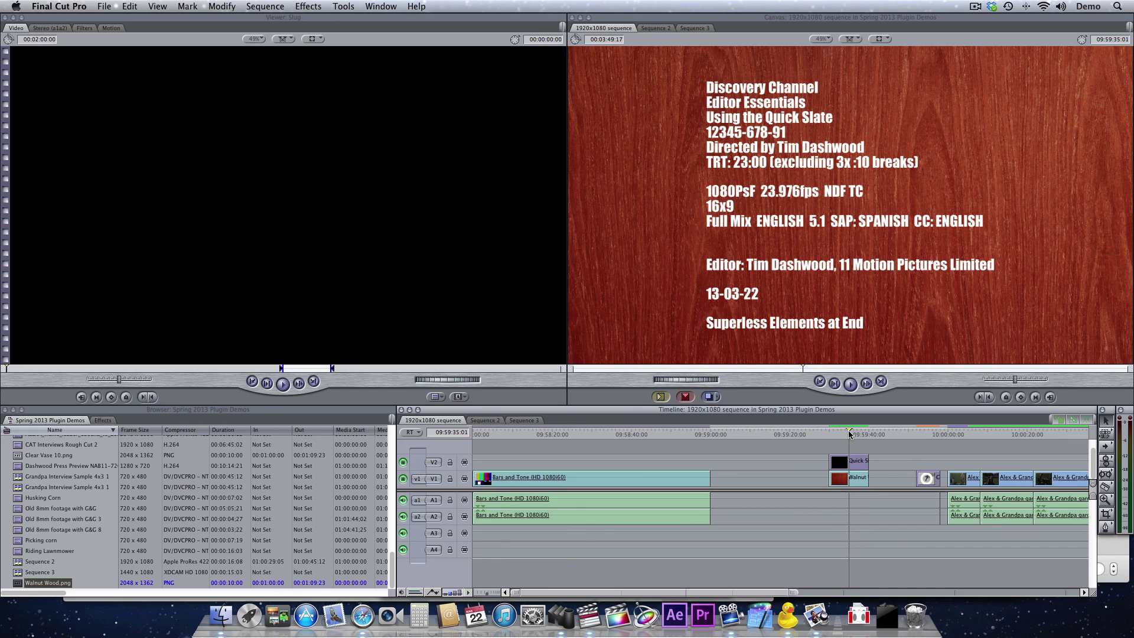